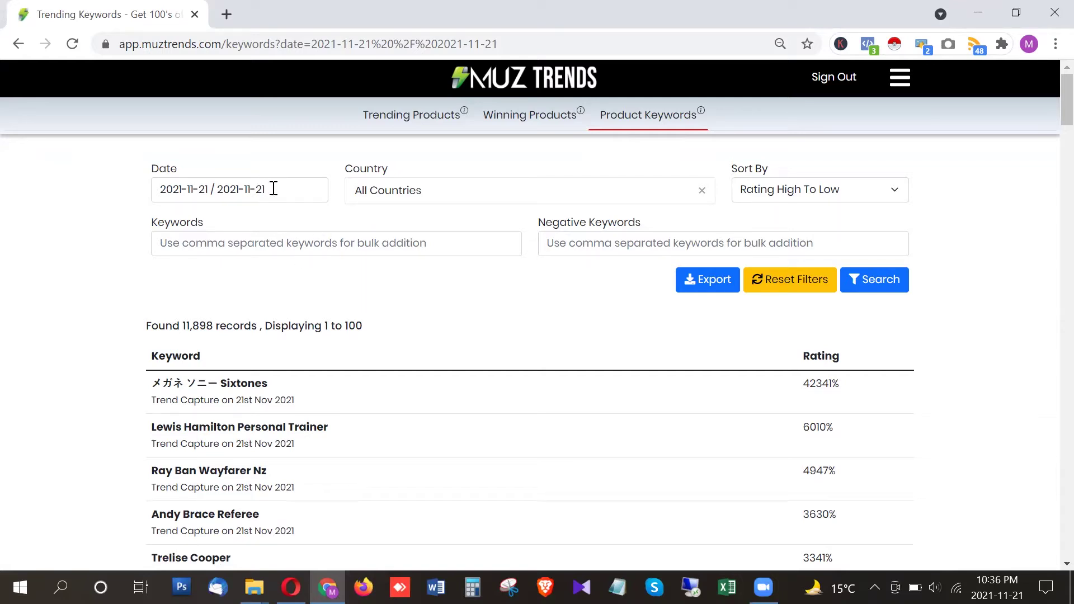
click(249, 189)
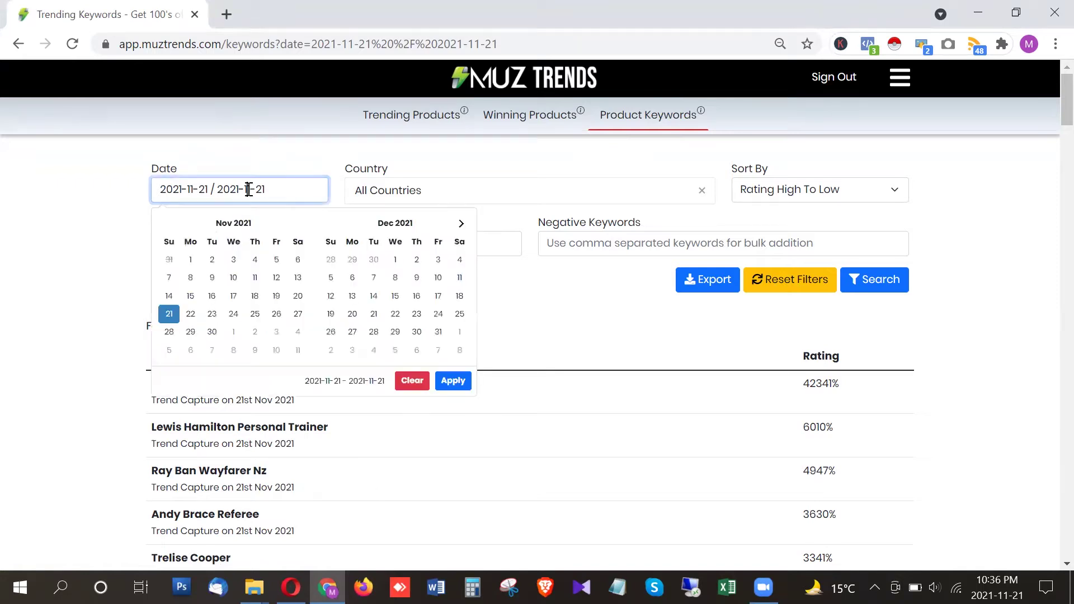
click(104, 224)
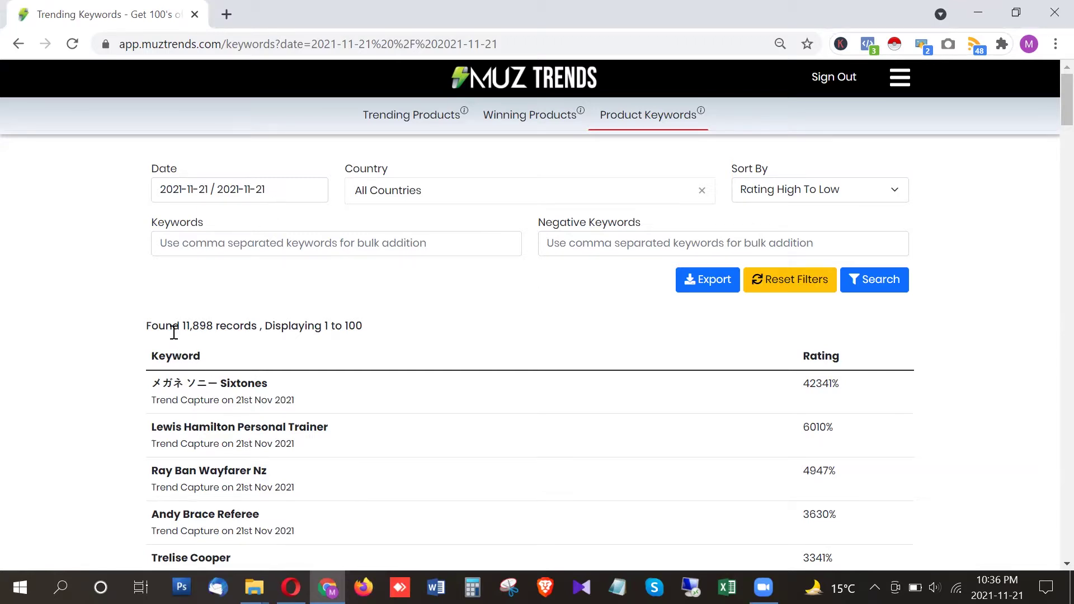
scroll(821, 381, down, 1)
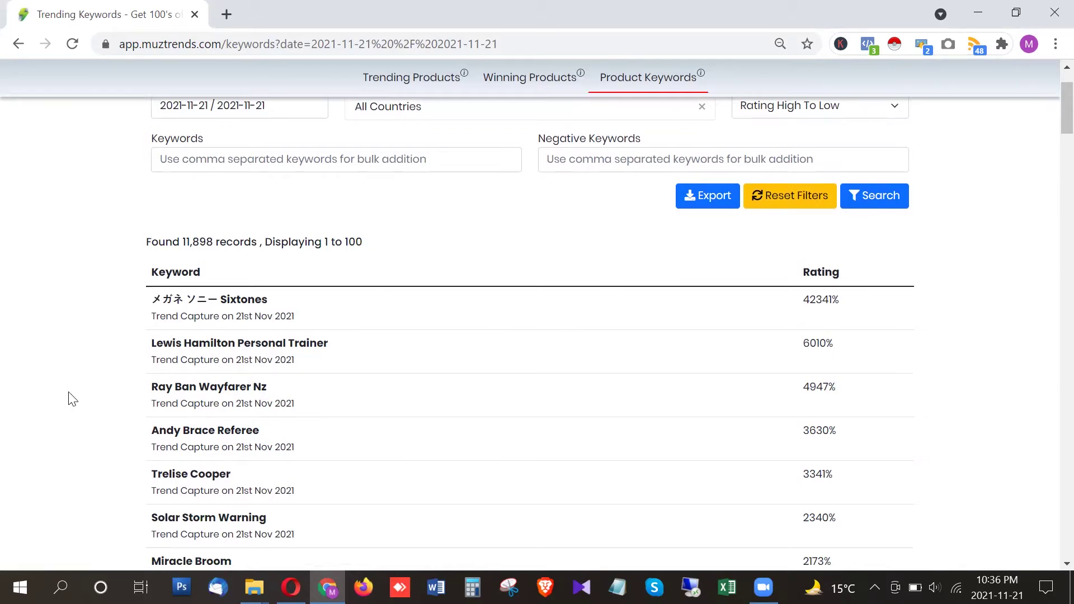
Open the DataForSeo Service page of Muz Trends
scroll(106, 384, up, 1)
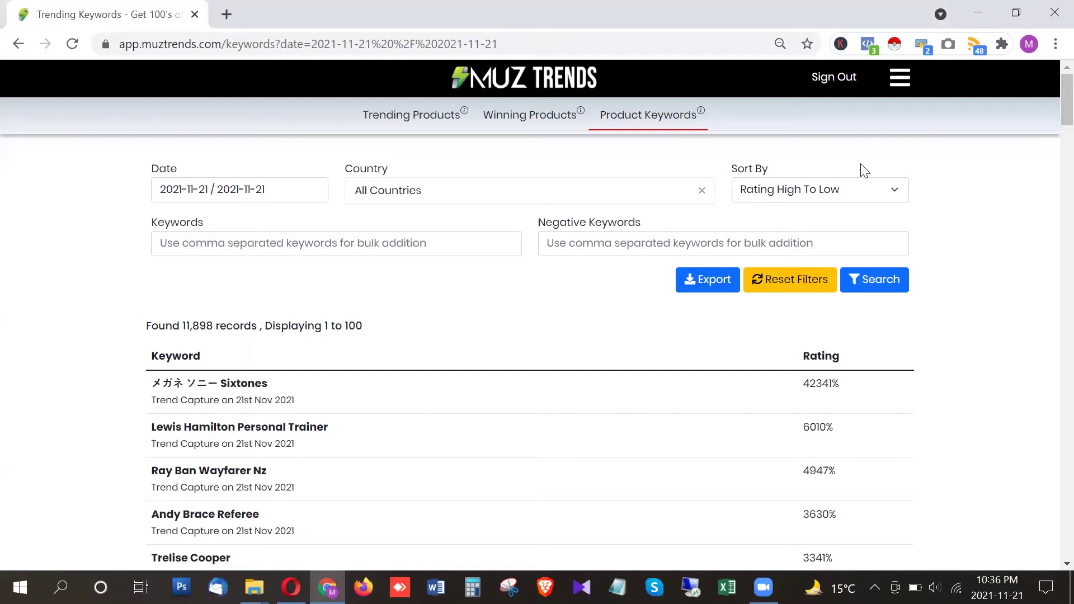
click(900, 78)
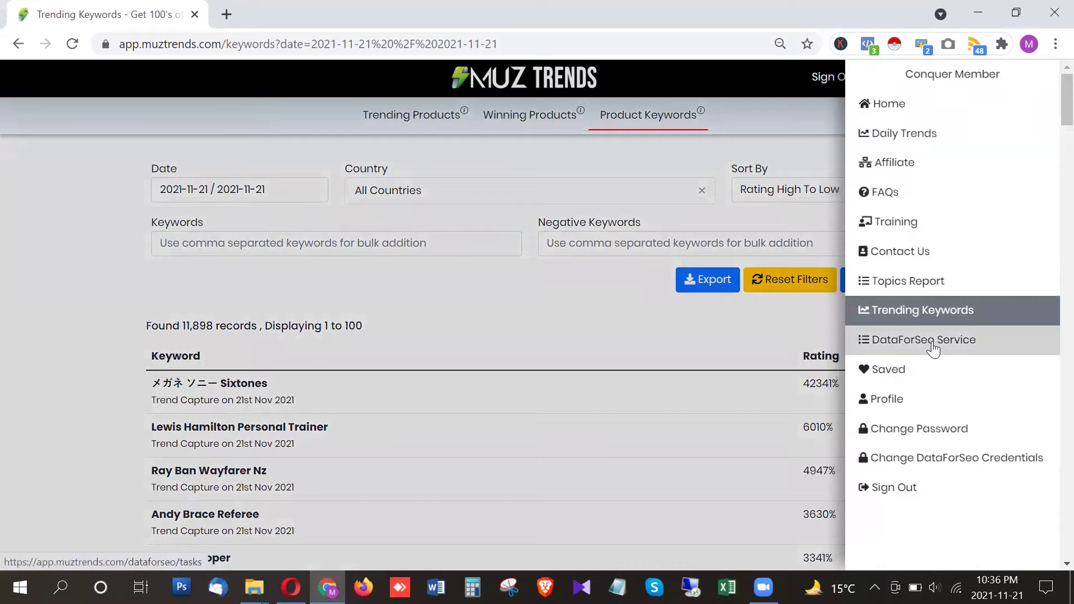
click(902, 348)
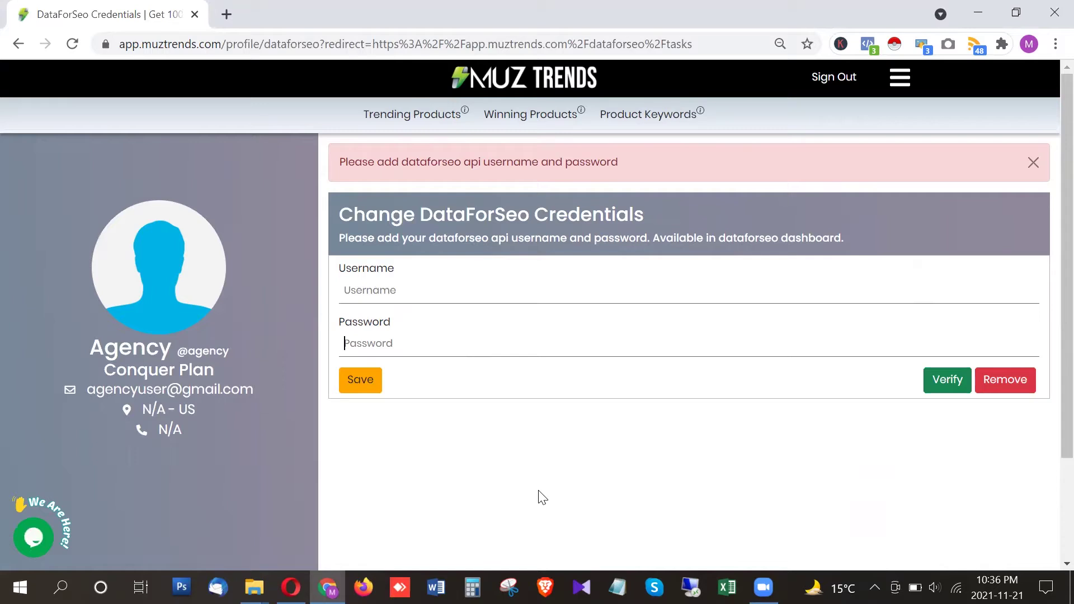
Switch to Opera, open the DataForSEO pricing page in a new tab and show the Google Ads API pricing
click(290, 587)
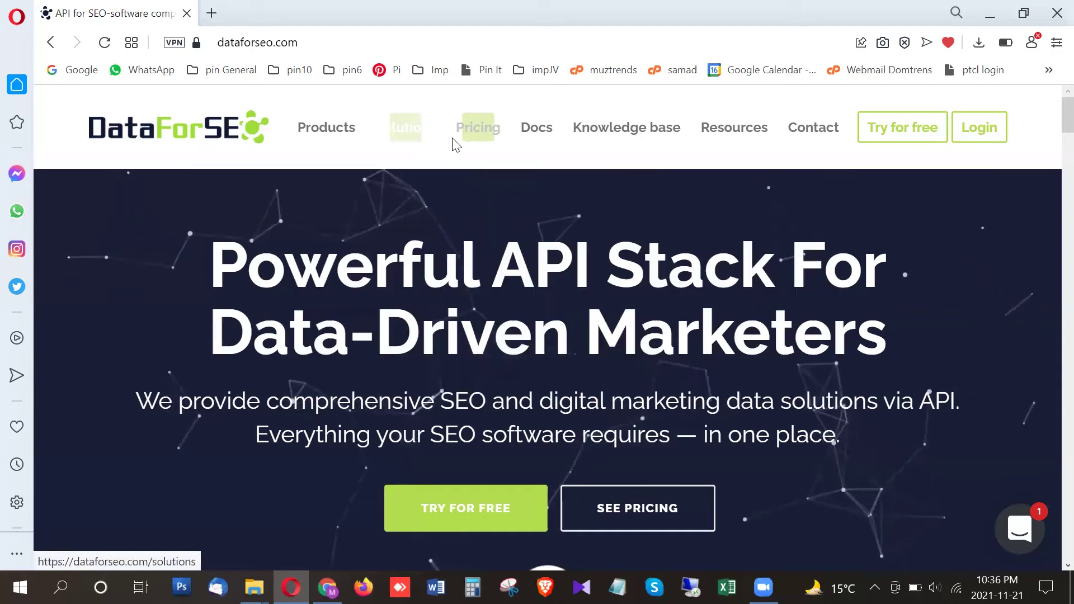
middle_click(477, 142)
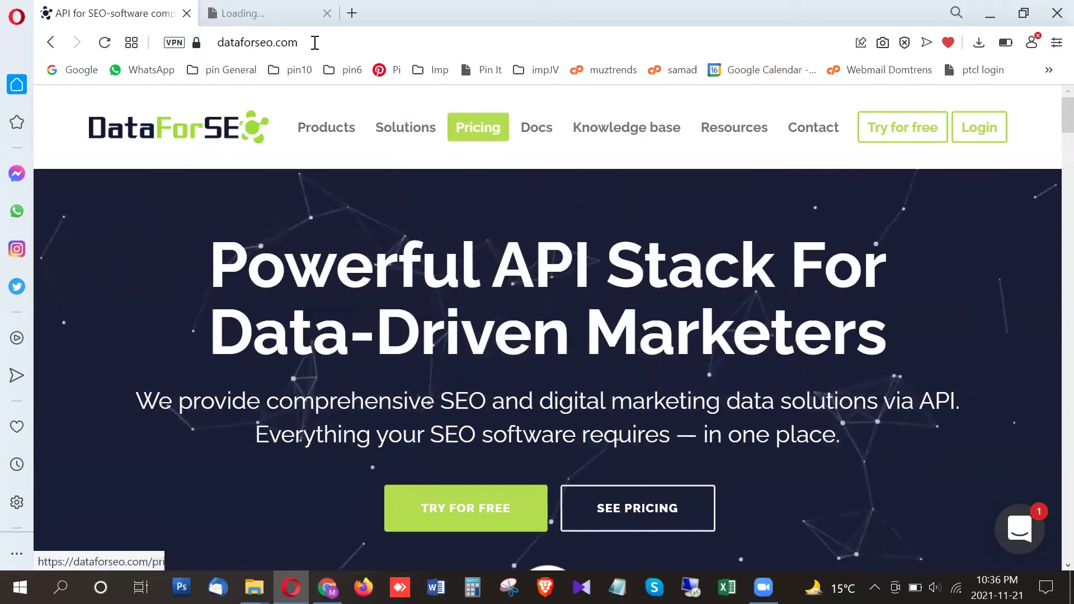
click(297, 11)
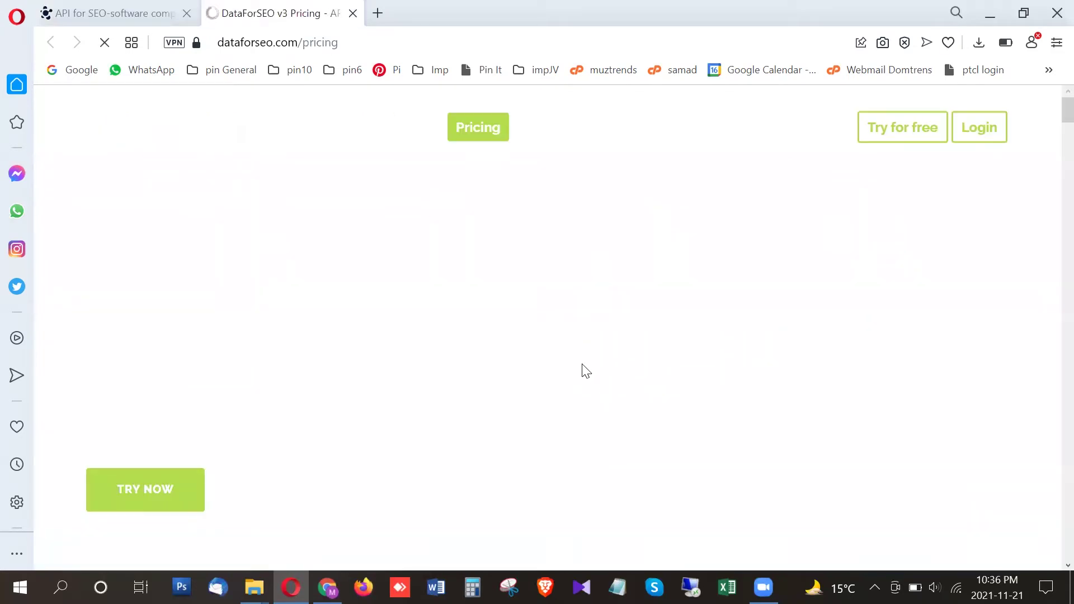
scroll(583, 364, down, 10)
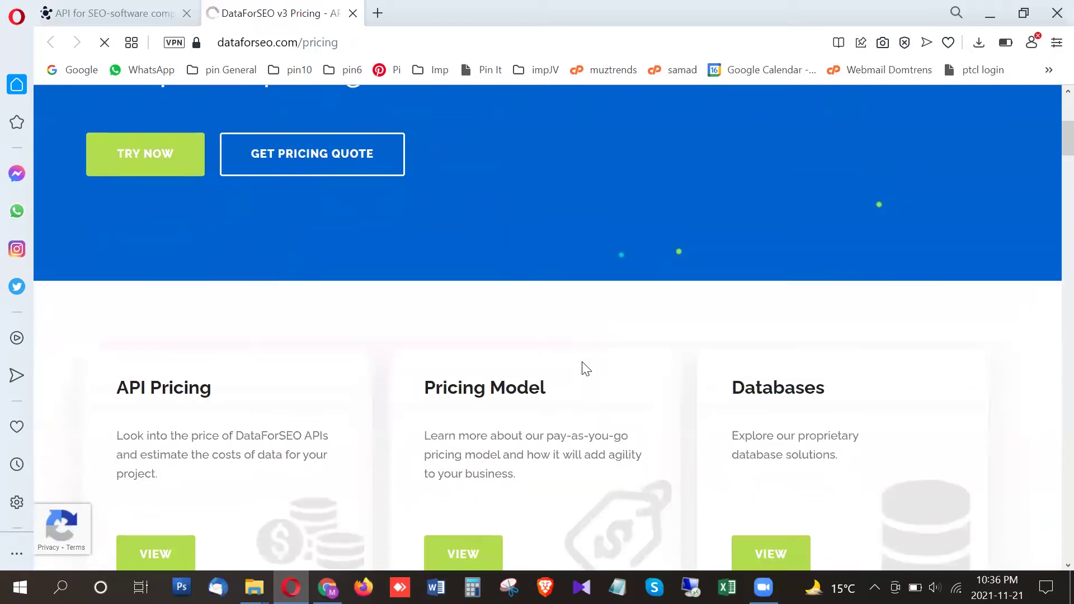
scroll(582, 364, down, 5)
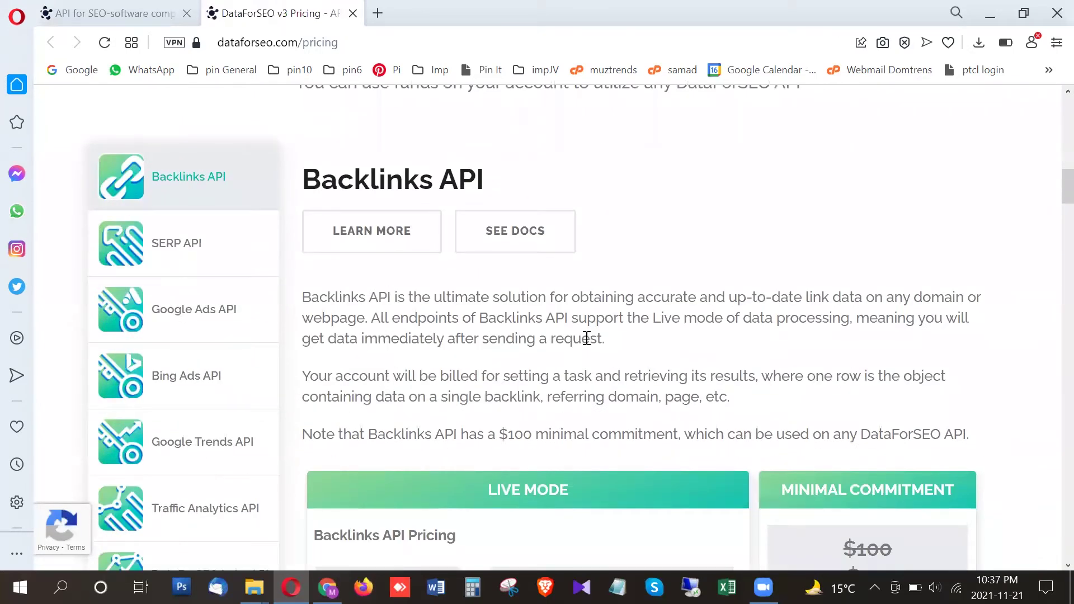
click(173, 251)
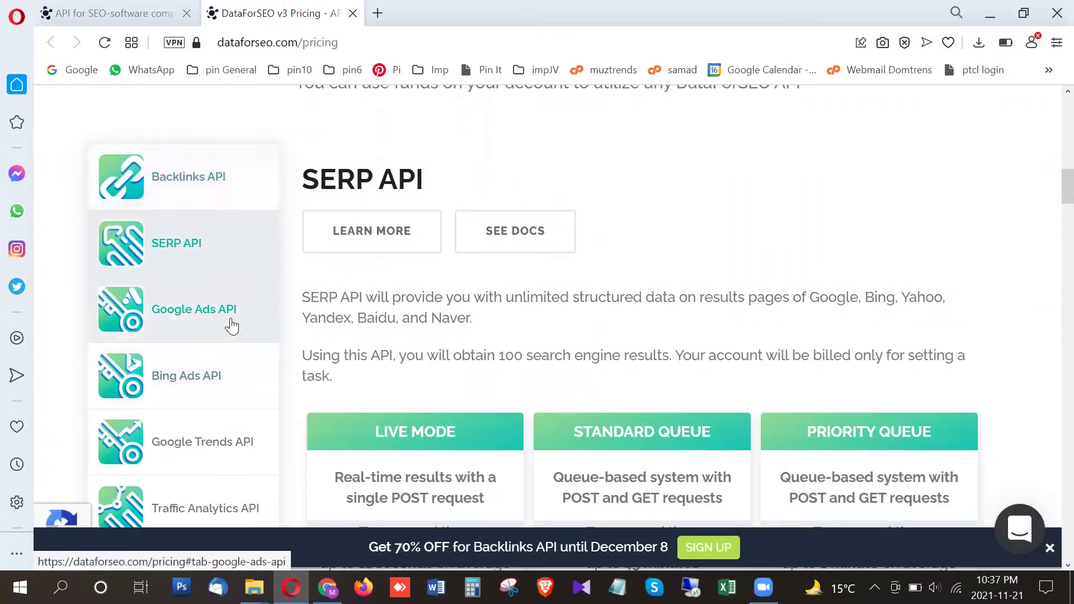
click(221, 317)
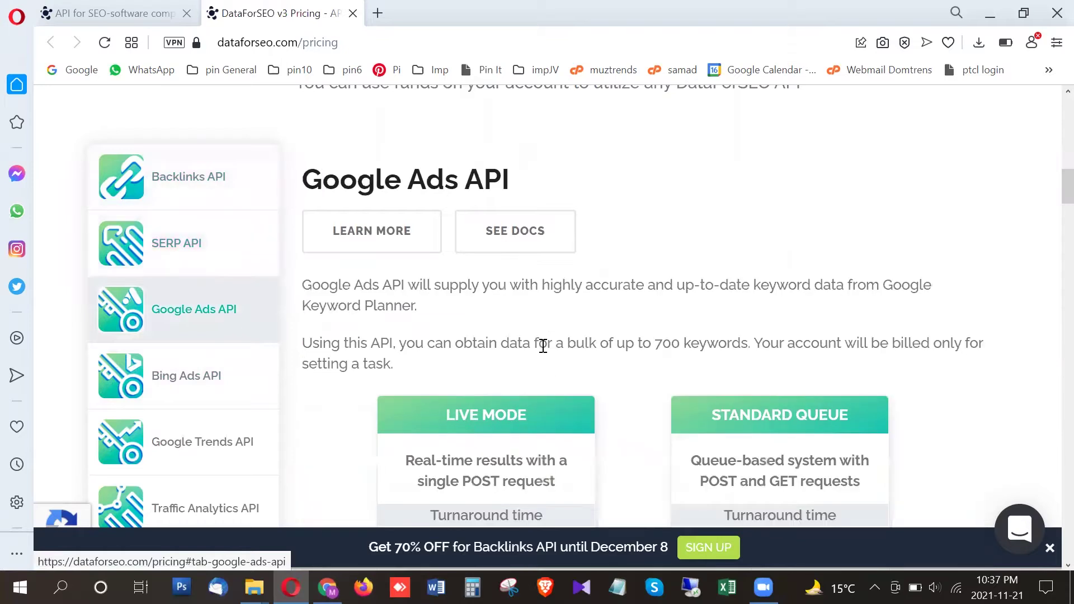
Examine the Standard Queue option of the Google Ads API, including its turnaround time and price per task
scroll(313, 291, down, 3)
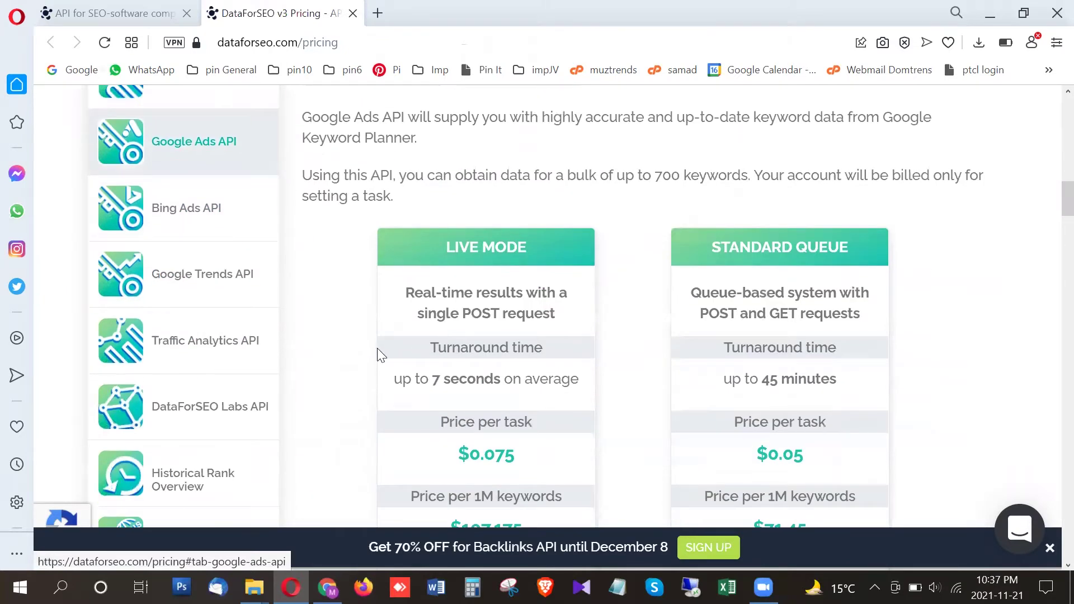
scroll(658, 375, down, 2)
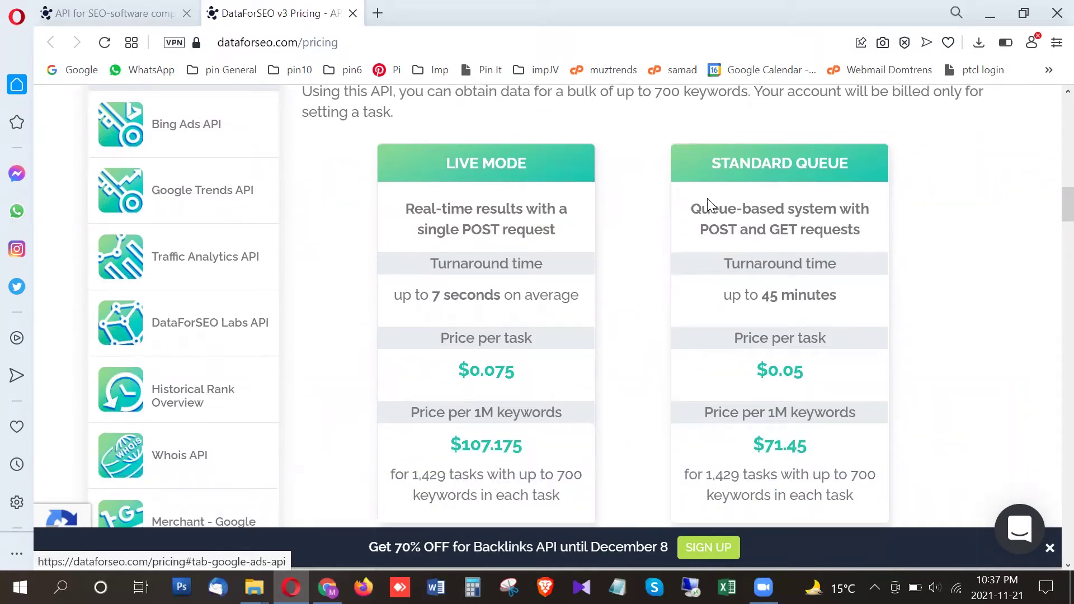
drag(708, 204, 882, 350)
click(951, 388)
scroll(855, 334, down, 1)
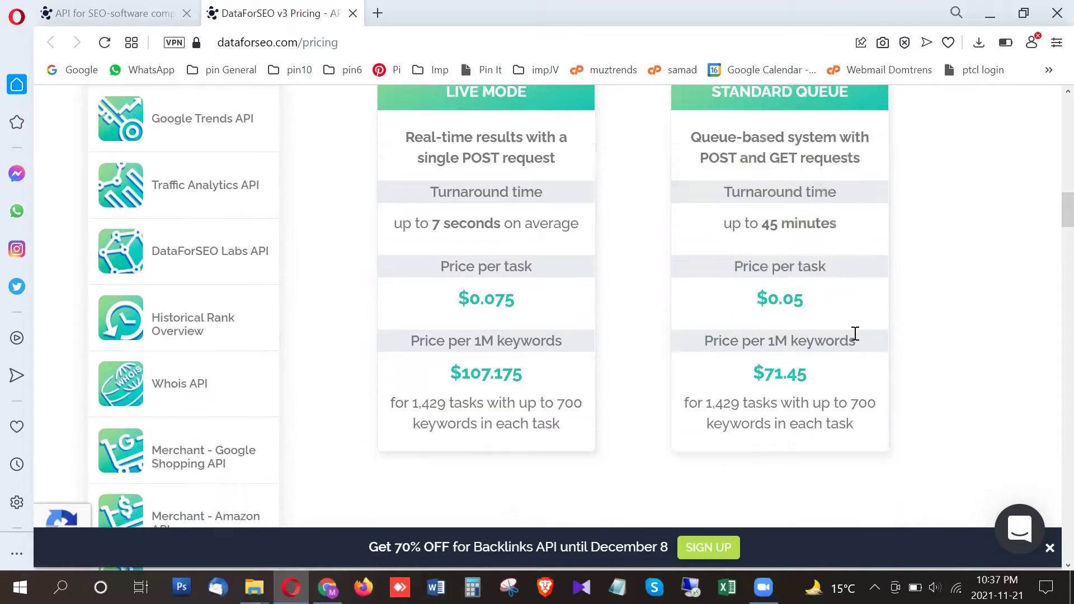
drag(759, 295, 841, 288)
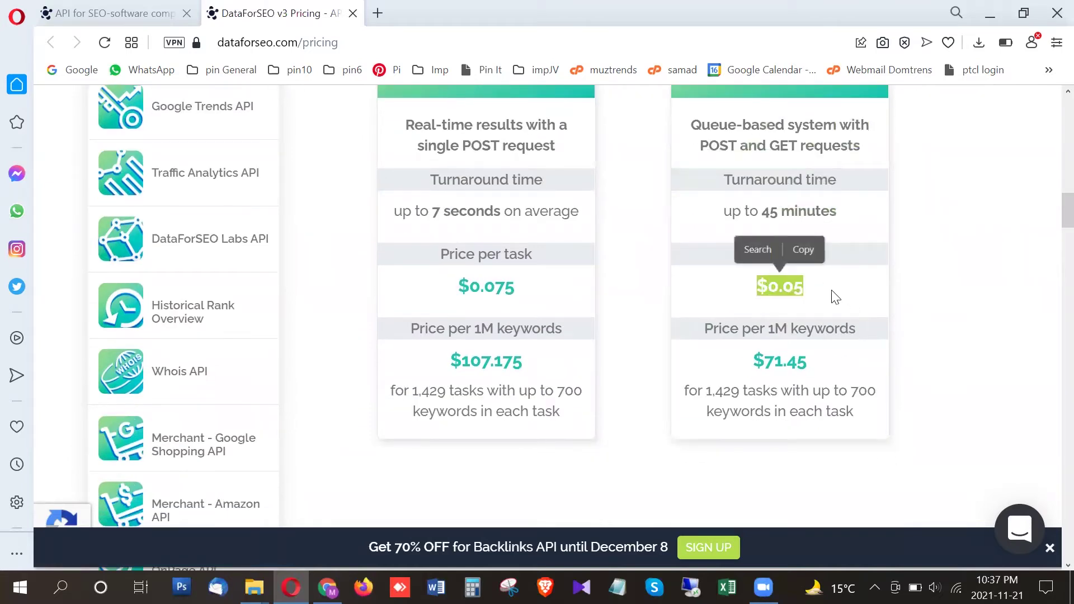
click(833, 295)
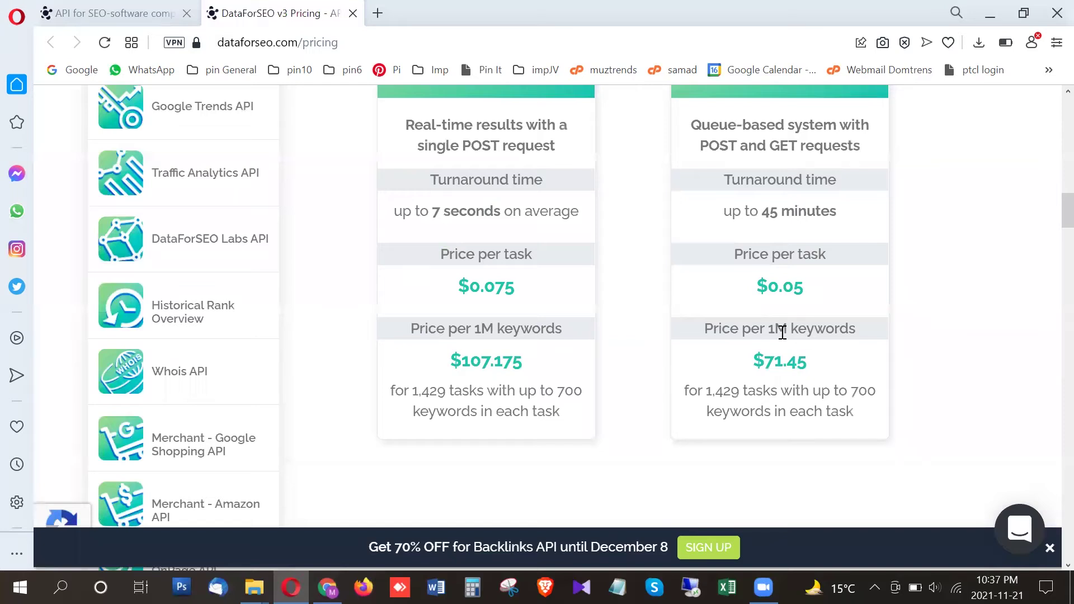
Check how many keywords one Google Ads API task can cover in the description above the pricing tables
scroll(750, 389, up, 1)
scroll(714, 387, up, 2)
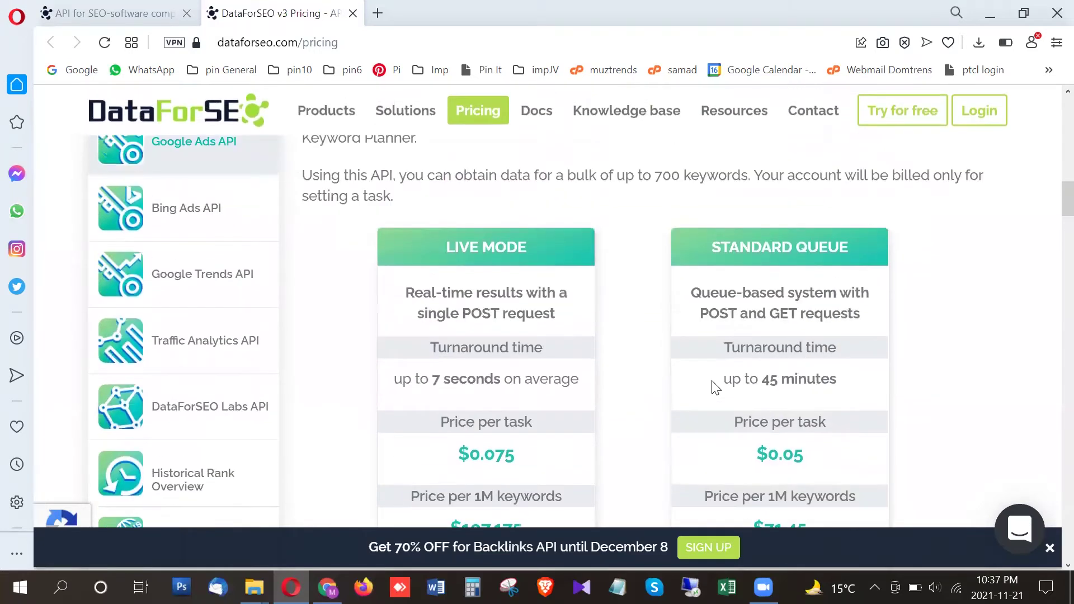
drag(649, 262, 695, 259)
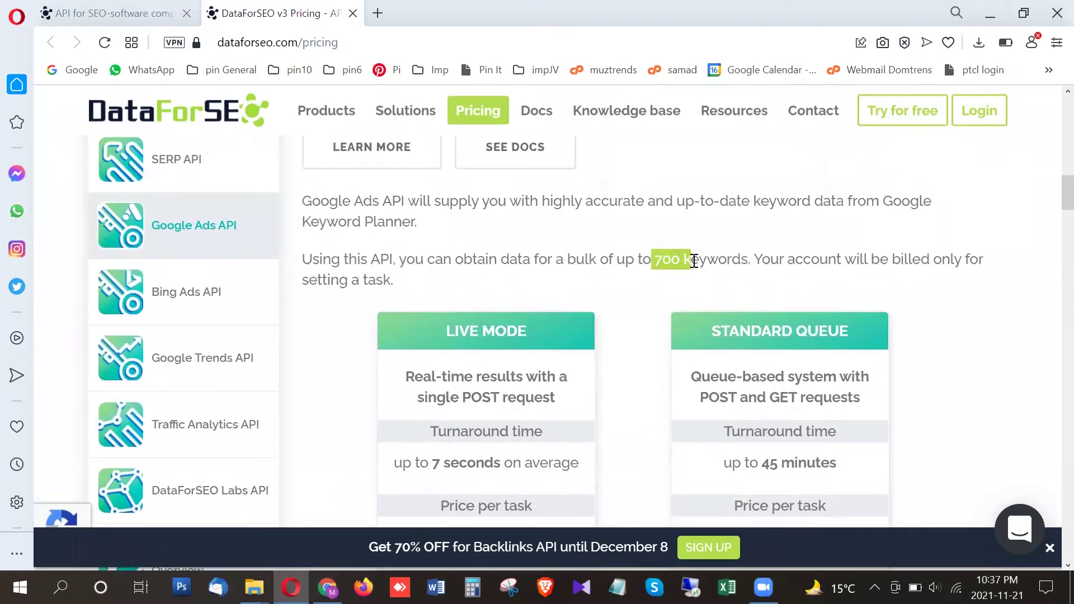
click(750, 335)
scroll(812, 363, down, 1)
drag(770, 422, 807, 422)
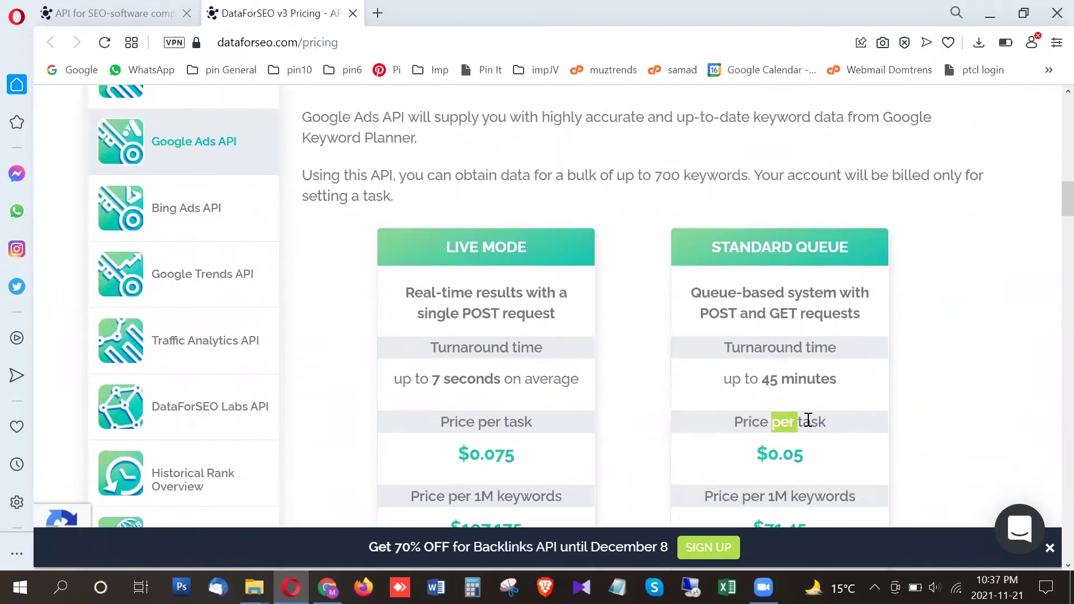
click(671, 451)
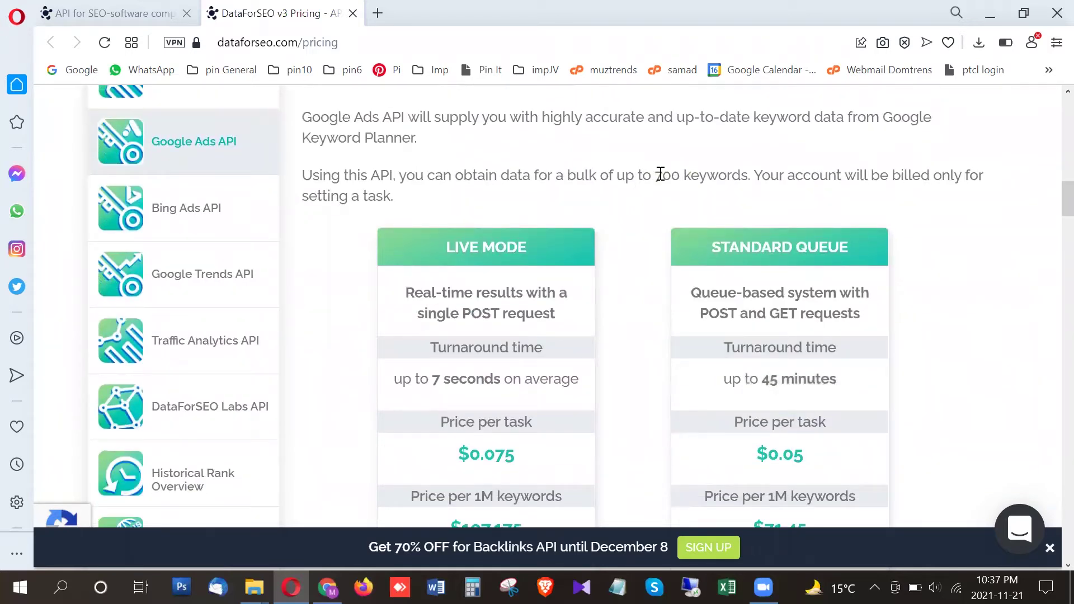
drag(660, 174, 679, 179)
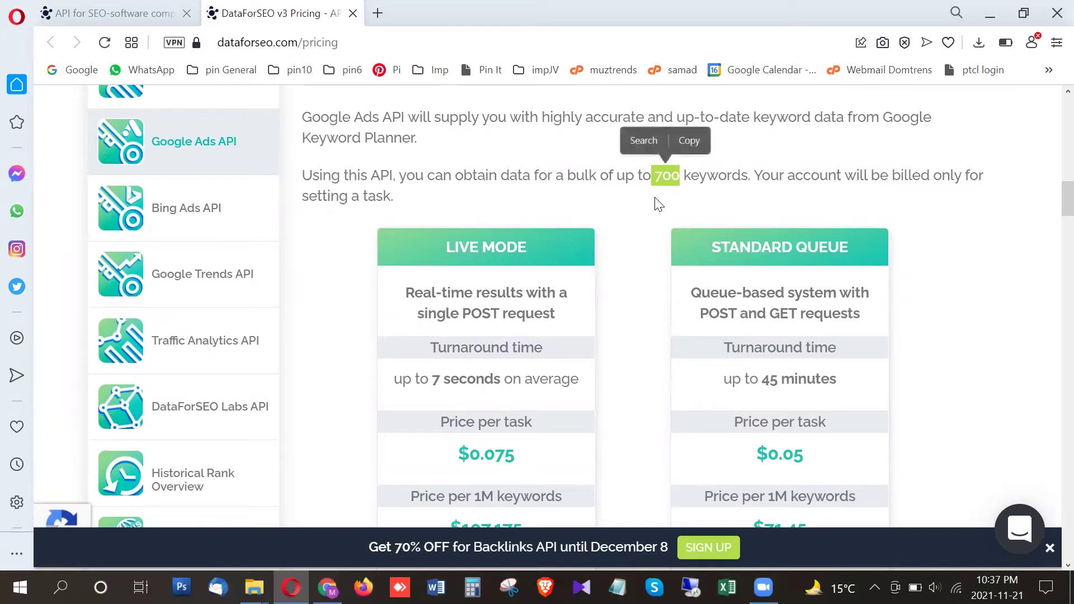
click(645, 239)
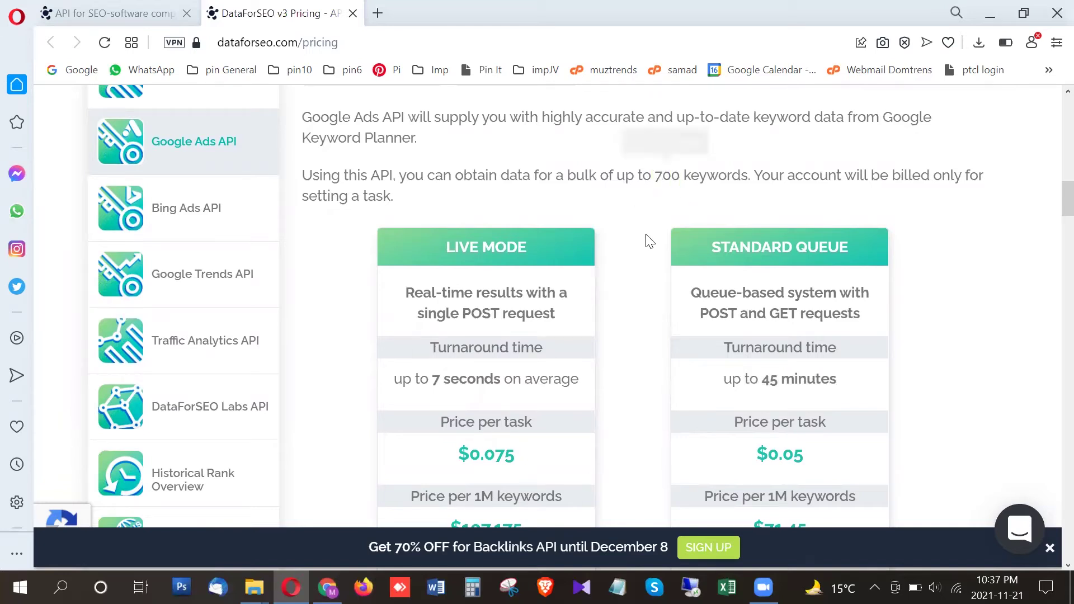
Highlight the Standard Queue's price per task in the Google Ads API pricing to compare it with the keyword limit
scroll(645, 299, down, 1)
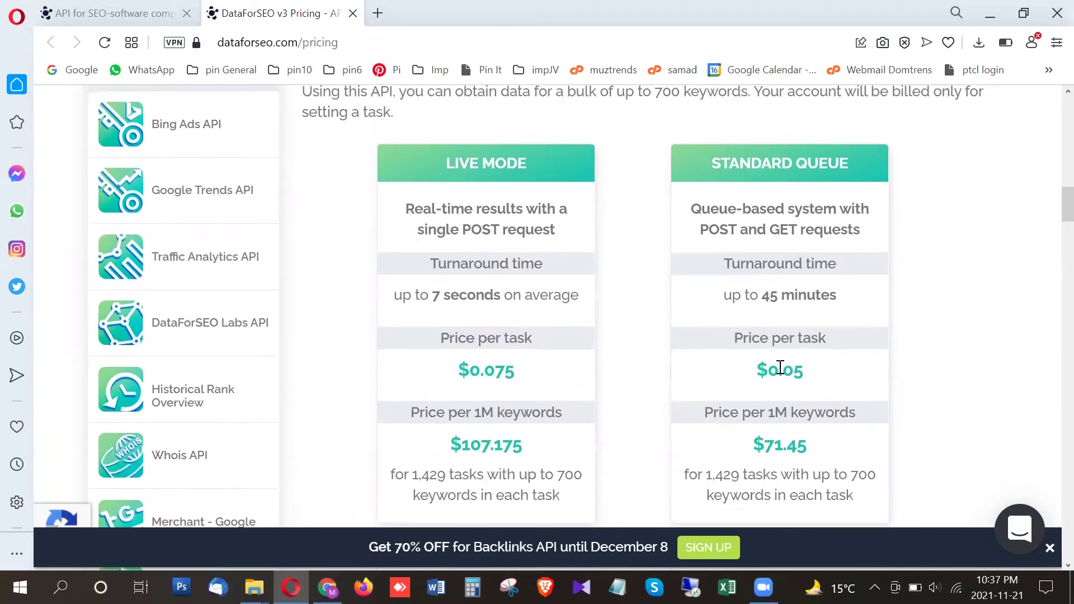
drag(761, 373, 837, 374)
click(804, 387)
click(761, 377)
drag(760, 372, 820, 378)
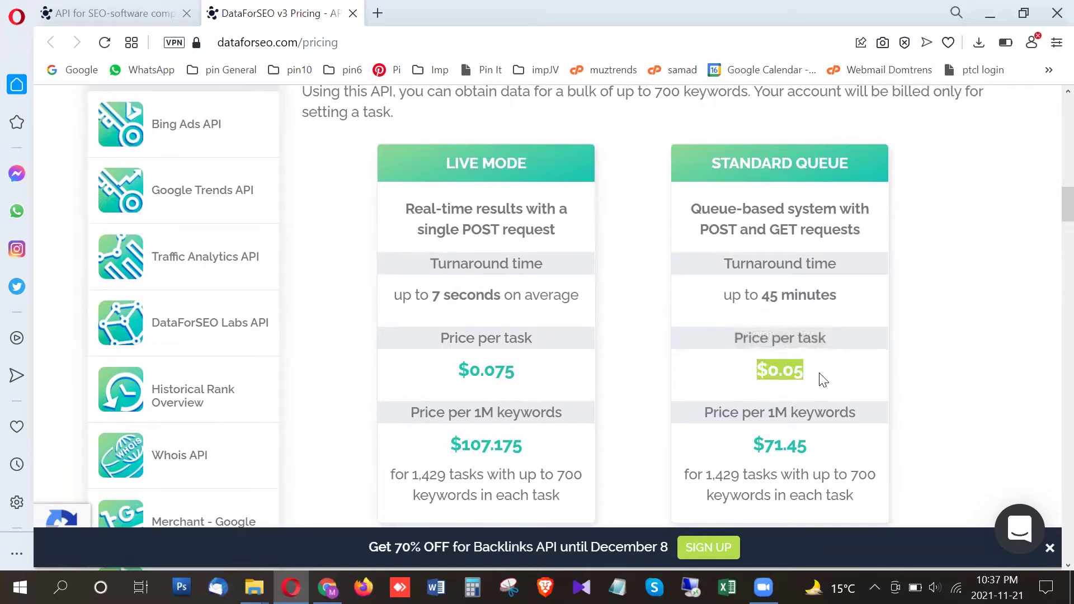
click(759, 377)
drag(755, 374, 806, 374)
click(775, 388)
Skim the pricing page's overview sections and close the pricing tab
scroll(688, 391, up, 4)
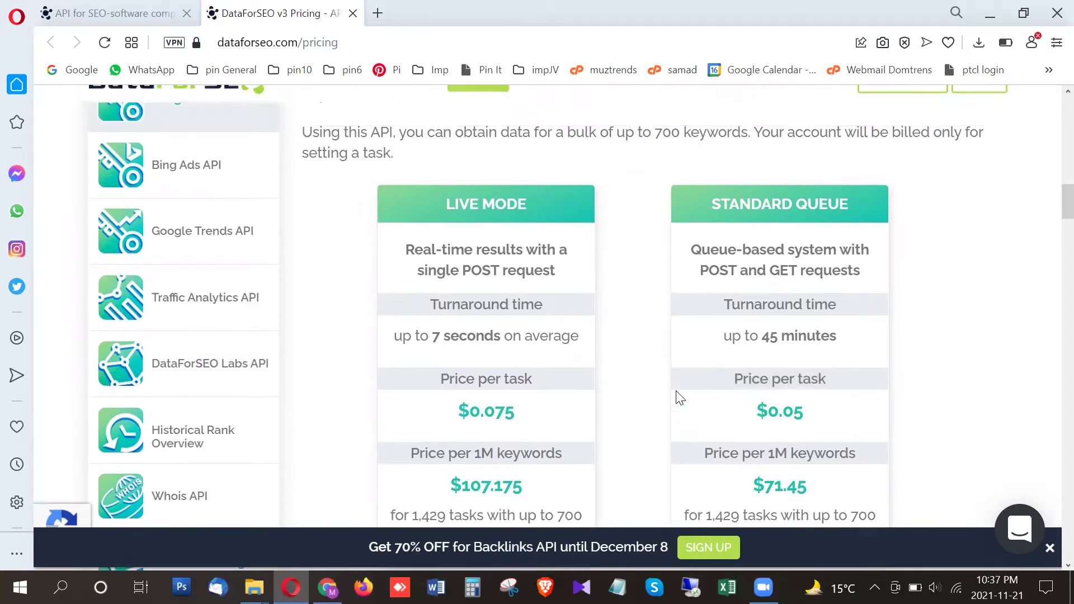
scroll(676, 391, up, 12)
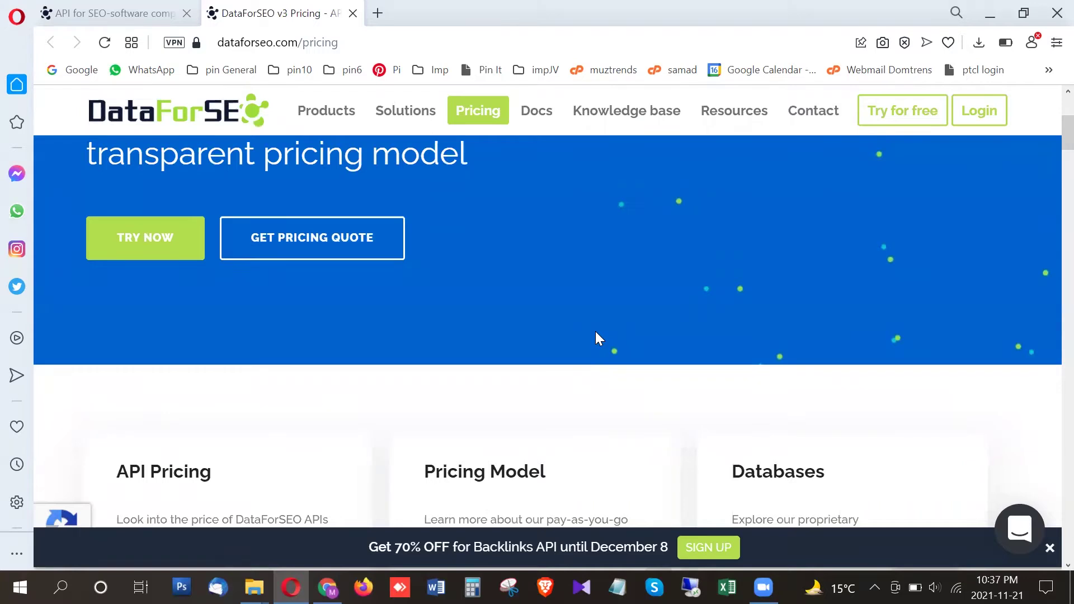
scroll(442, 355, down, 6)
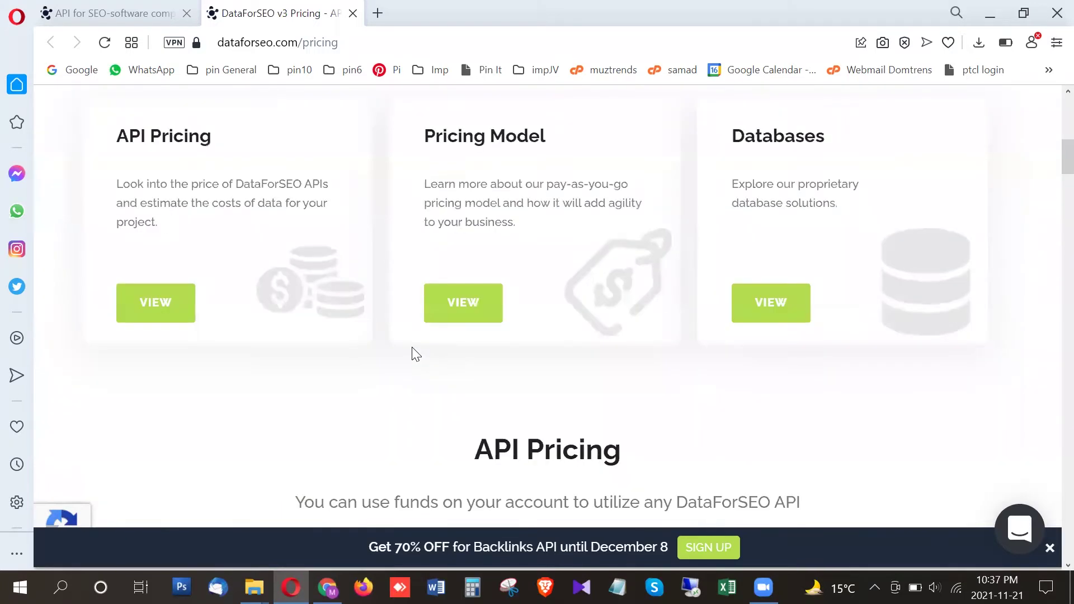
scroll(415, 353, down, 3)
scroll(412, 352, up, 12)
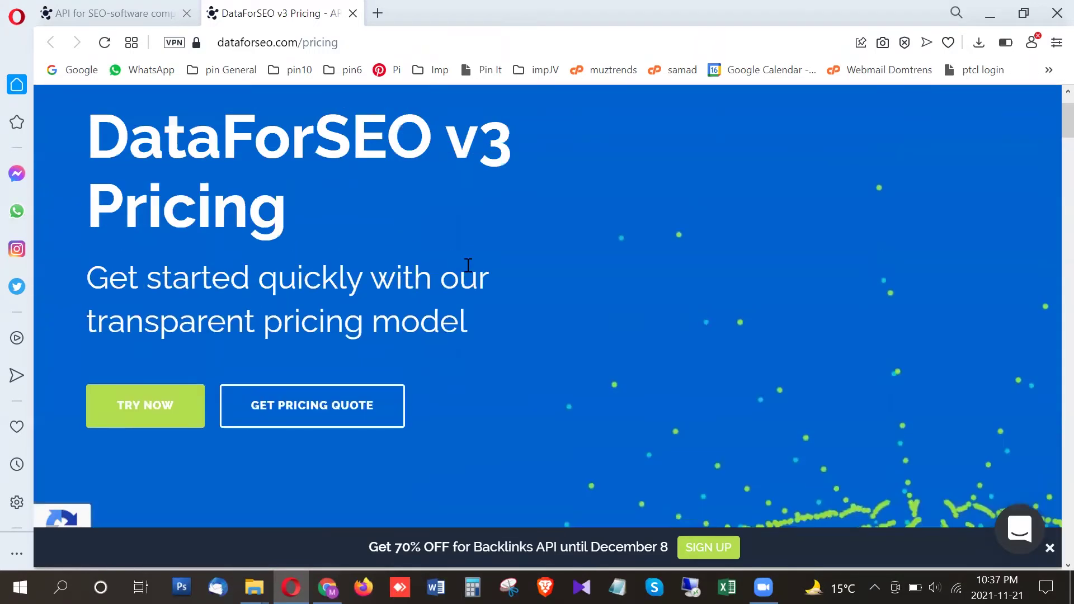
scroll(526, 264, up, 2)
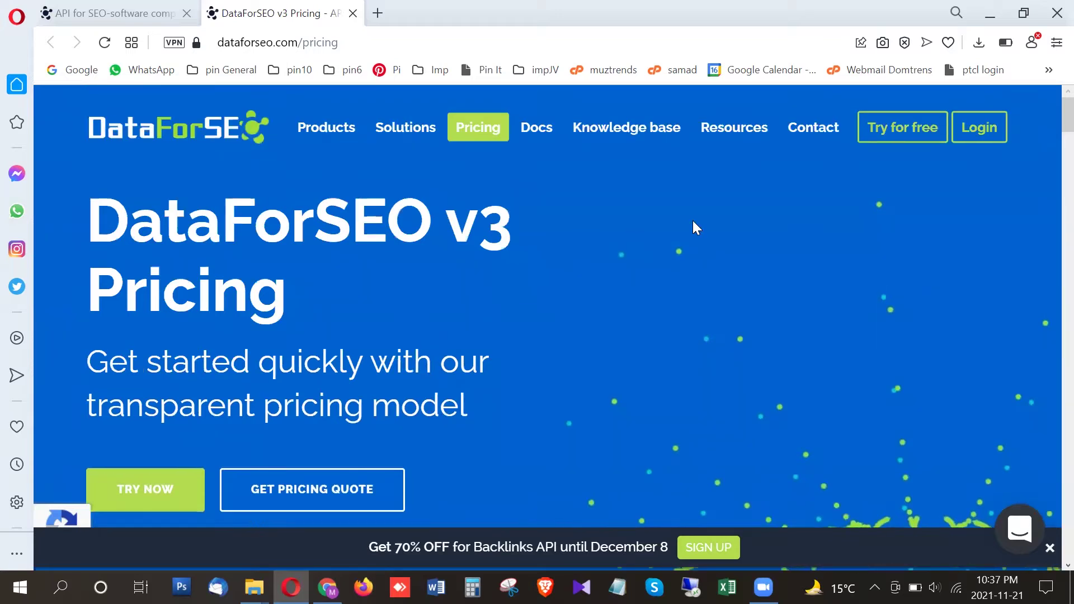
middle_click(297, 23)
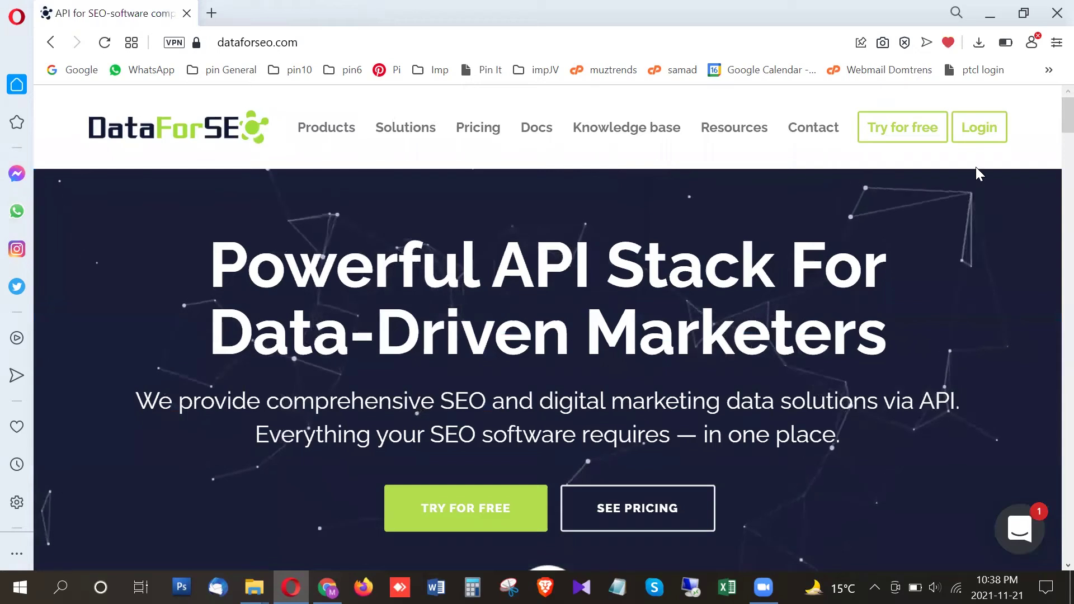
Open DataForSEO's Version 3 Dashboard in a new tab and switch to it to show the API credentials
mouse_move(986, 147)
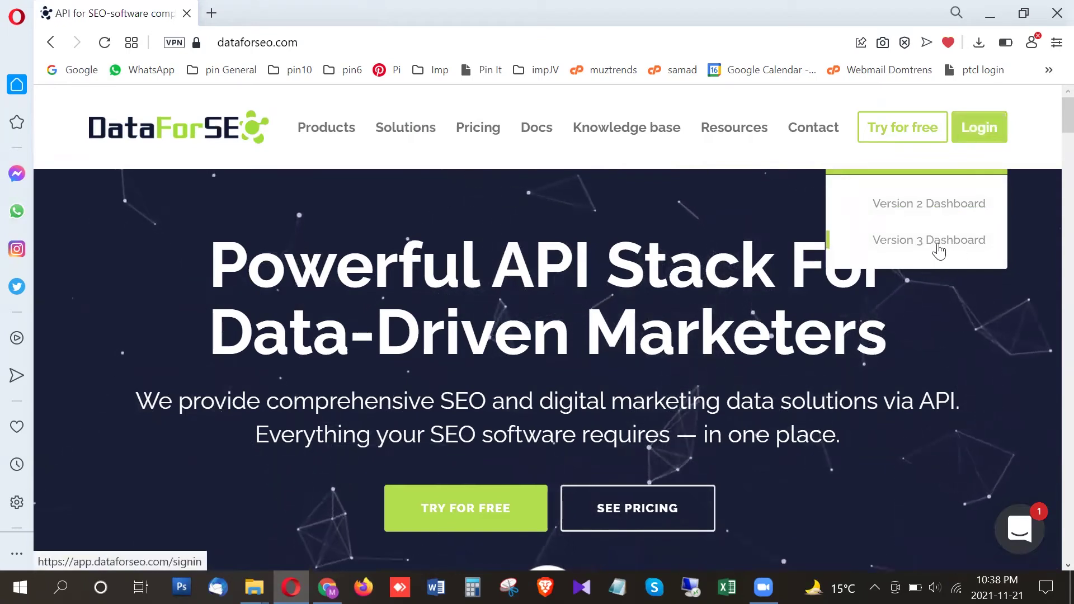
middle_click(939, 240)
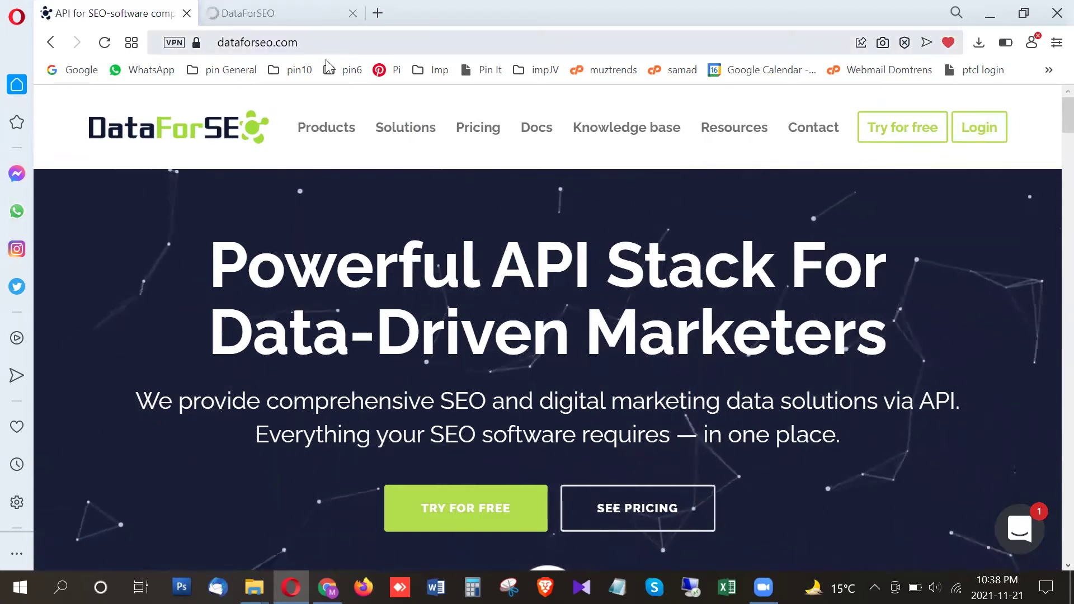
click(292, 10)
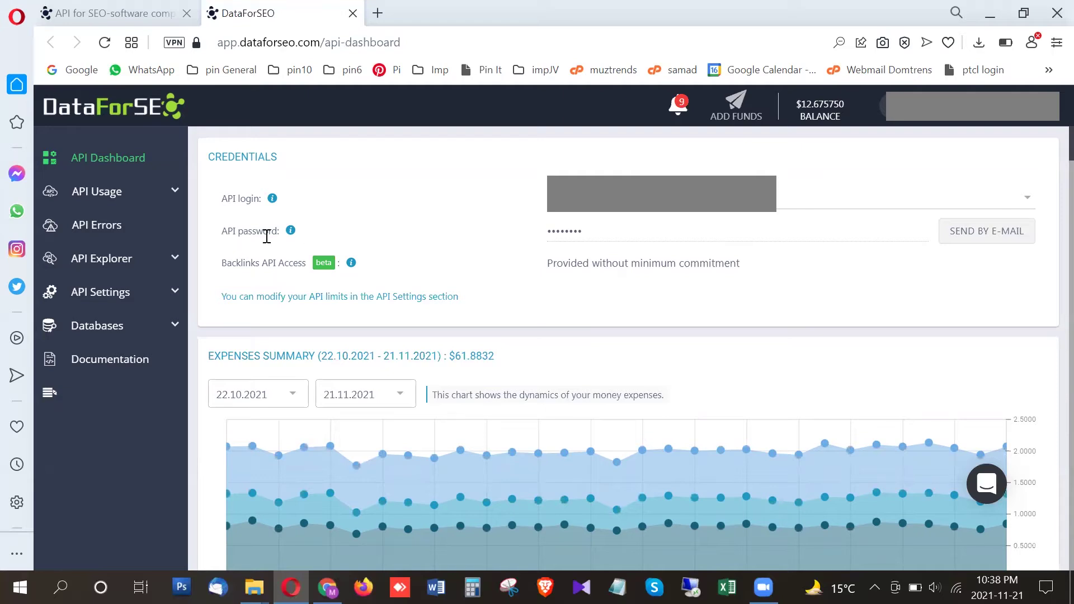
Open the API access settings in the DataForSEO dashboard and request the API password by e-mail
click(152, 302)
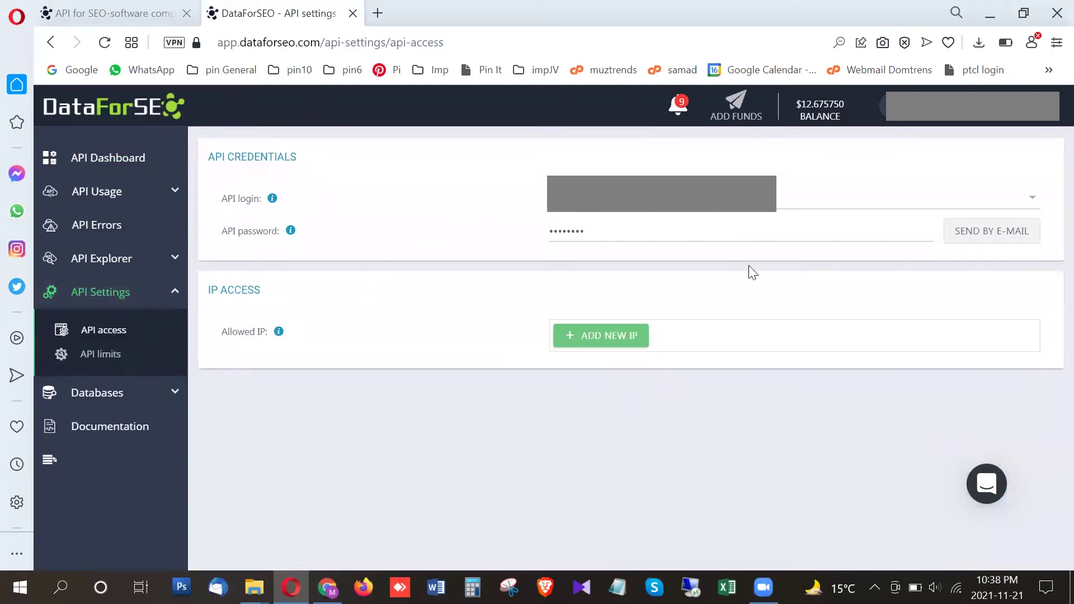
click(1001, 238)
double_click(592, 232)
click(499, 247)
Switch to Muz Trends in Chrome and save the DataForSEO API username and password in the credentials form
click(328, 587)
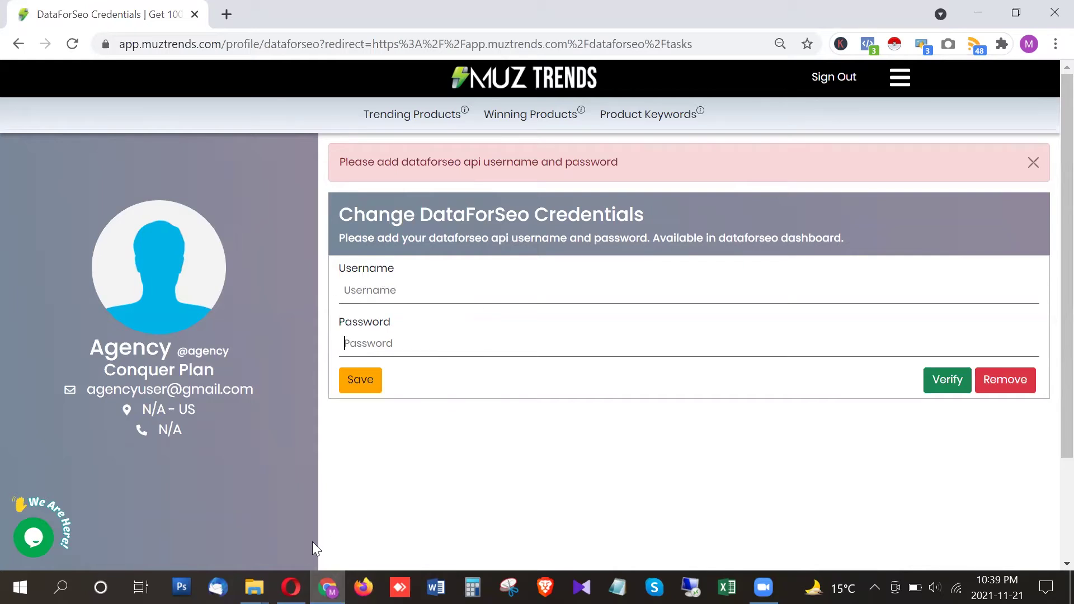
mouse_move(291, 588)
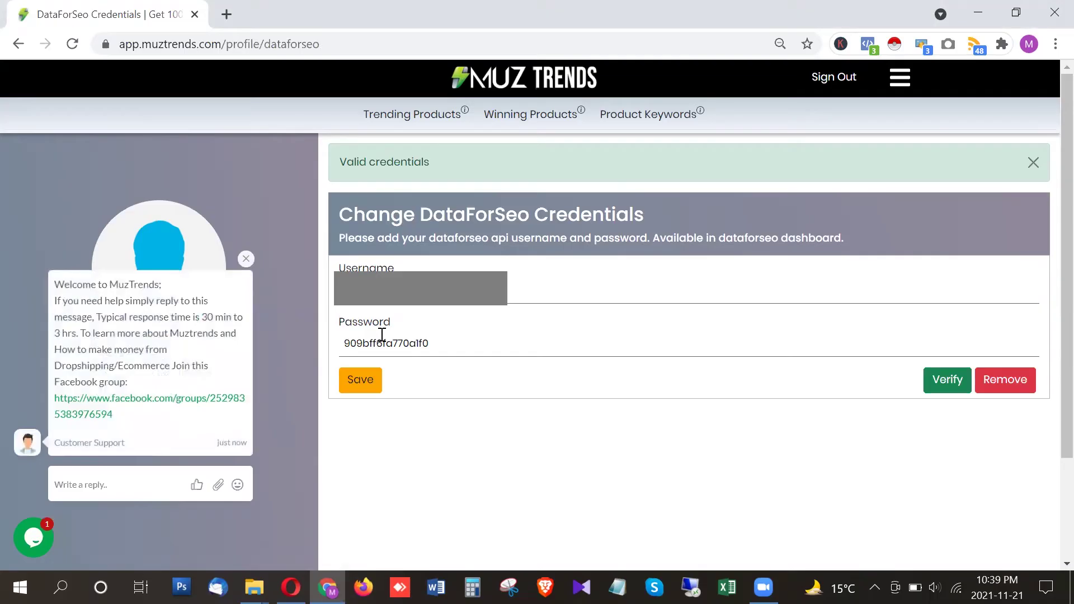
click(360, 378)
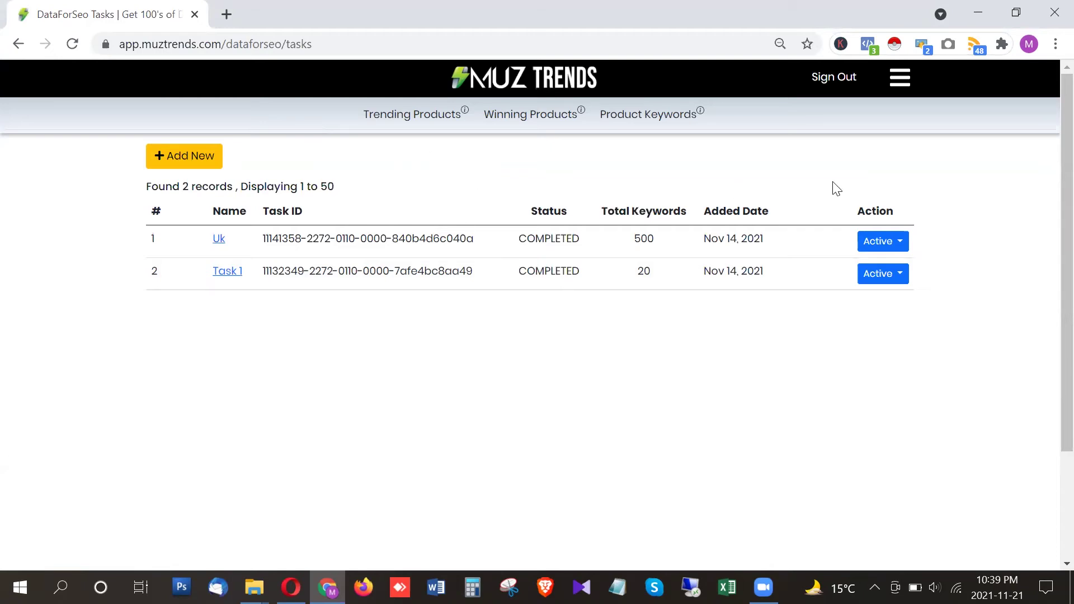
Go to the DataForSeo Service task list and start adding a new task
click(899, 78)
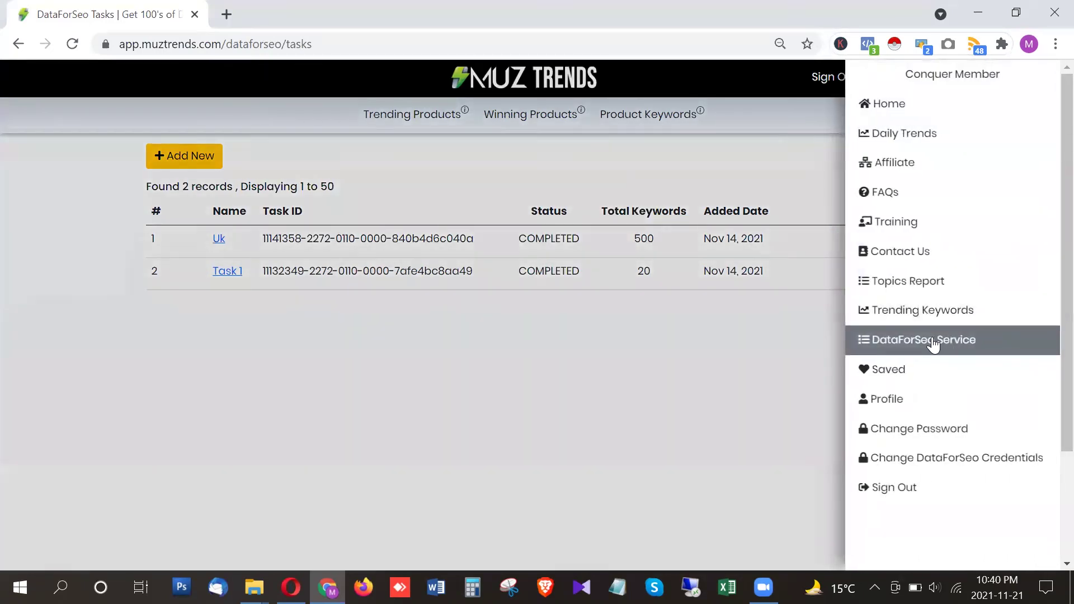
click(948, 345)
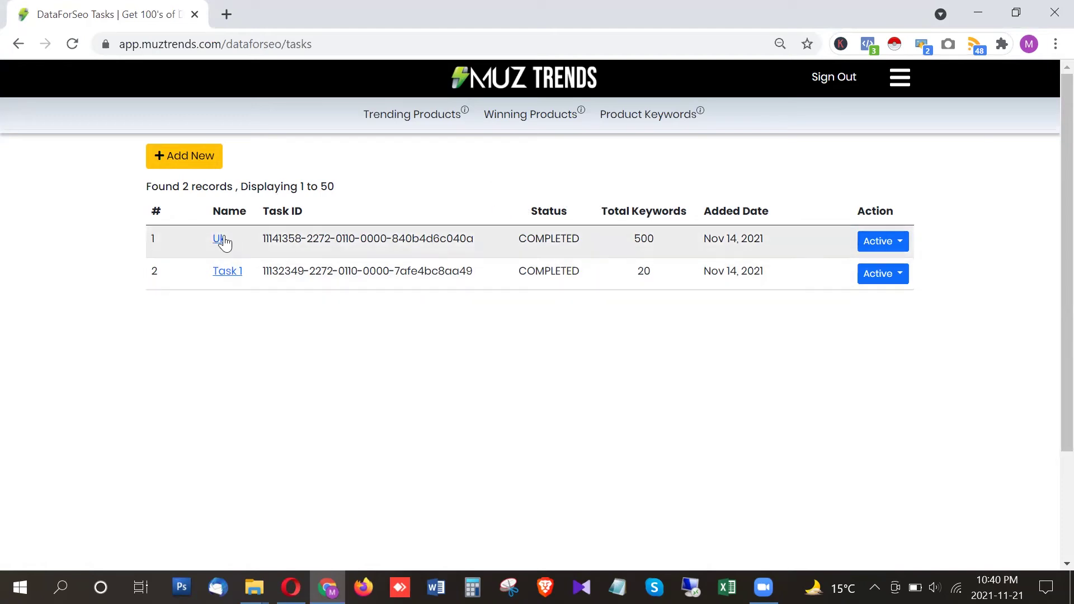
click(201, 160)
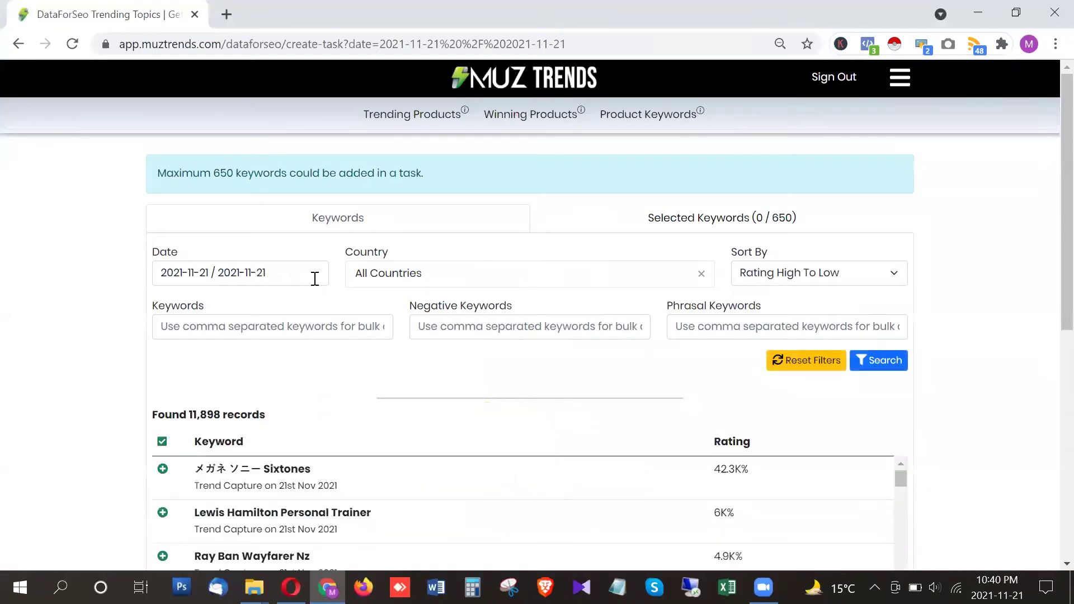
Add the four highest-rated keywords in the list one by one to the task's selection
scroll(222, 217, down, 2)
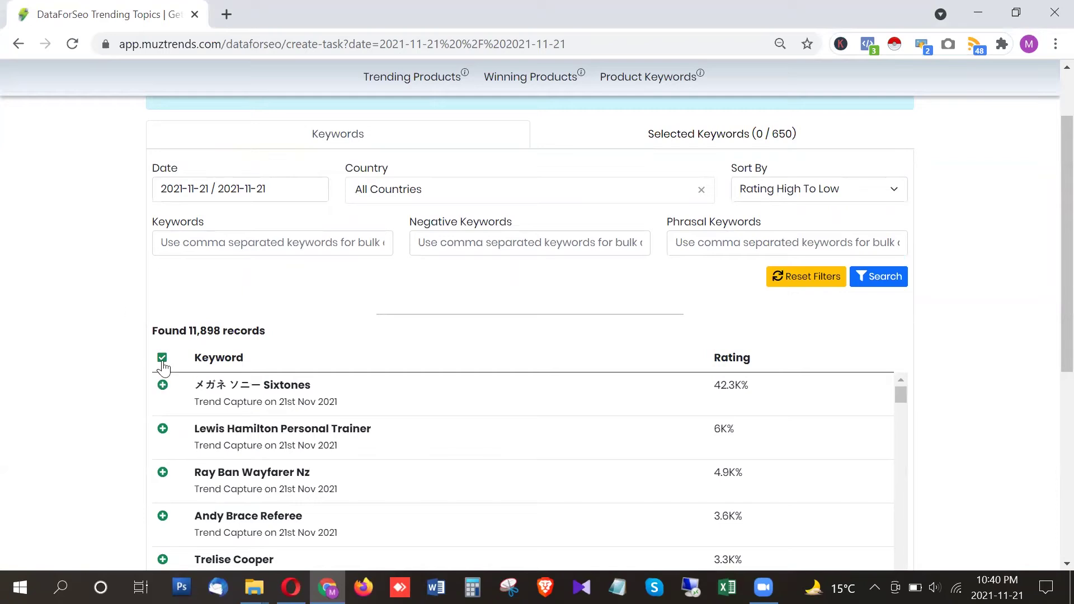
scroll(160, 335, down, 3)
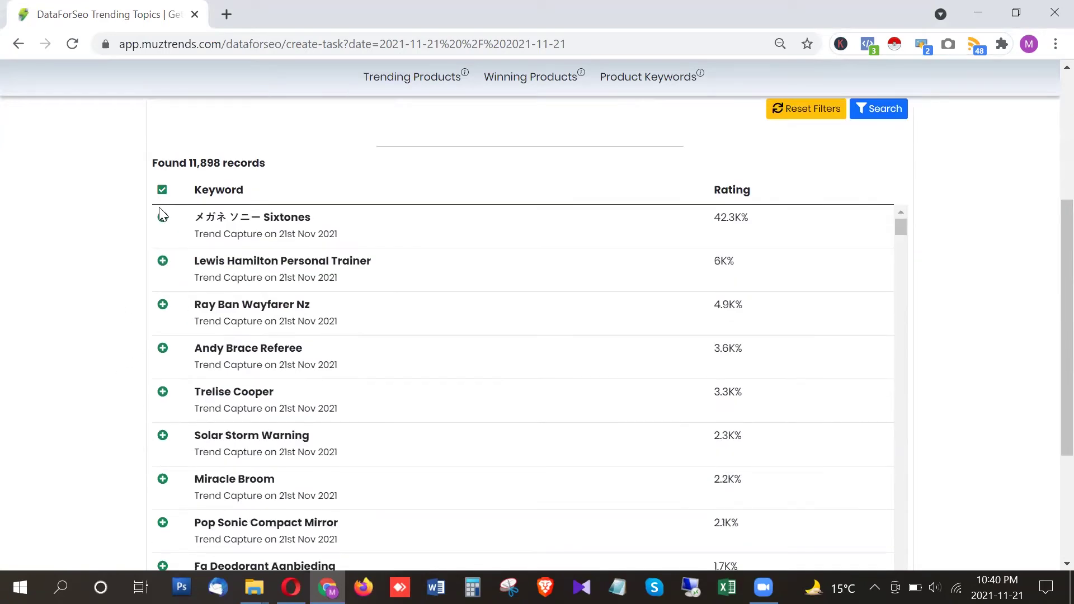
click(162, 218)
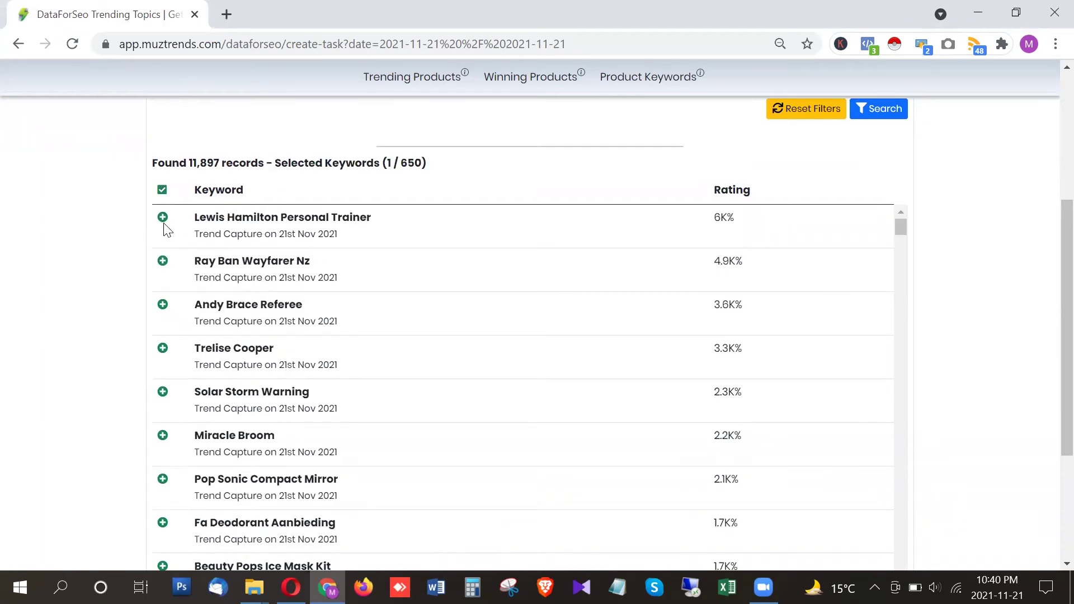
click(163, 219)
click(163, 219)
click(163, 219)
Set the country filter to both France and Canada
scroll(134, 254, up, 5)
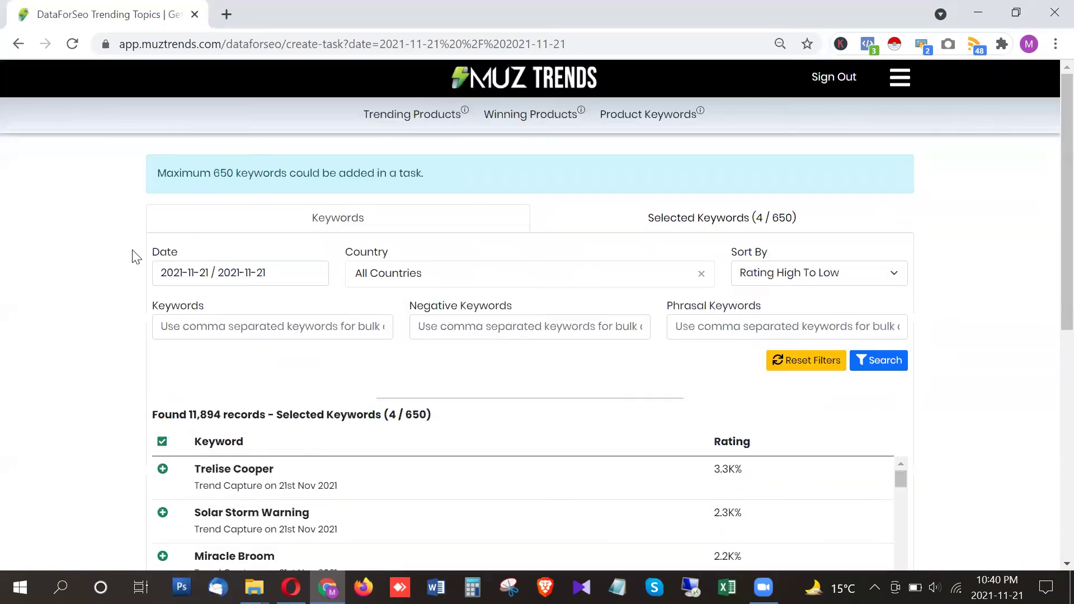
click(429, 276)
scroll(428, 338, down, 2)
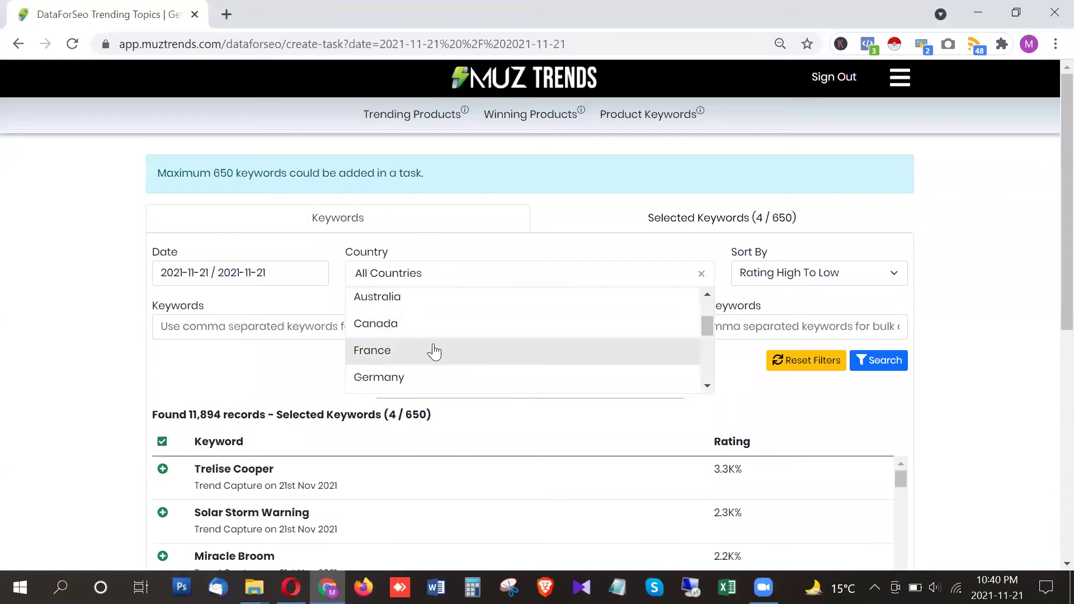
click(434, 351)
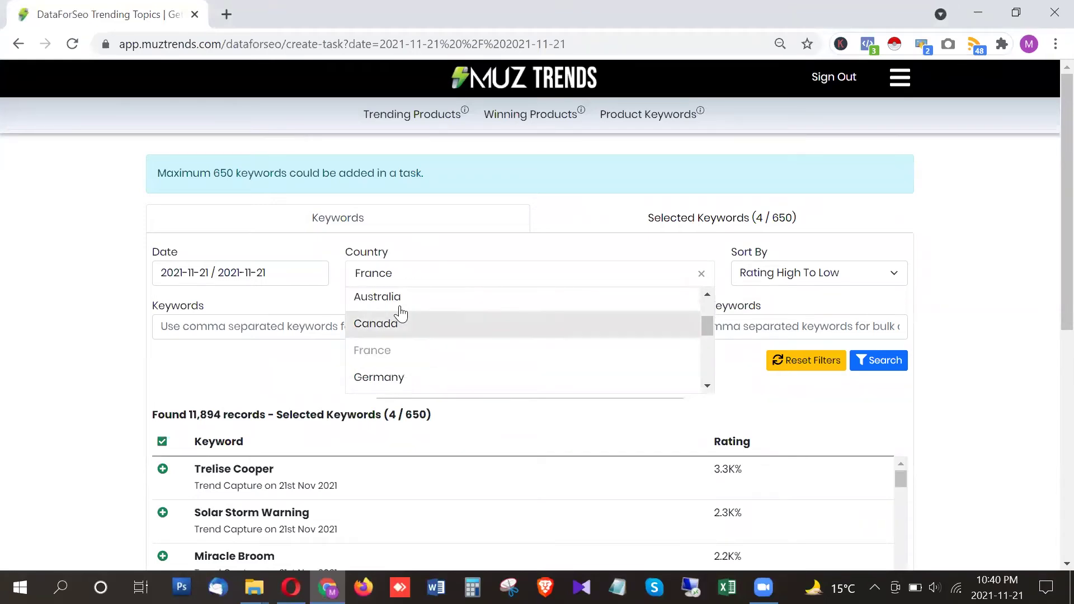
click(421, 280)
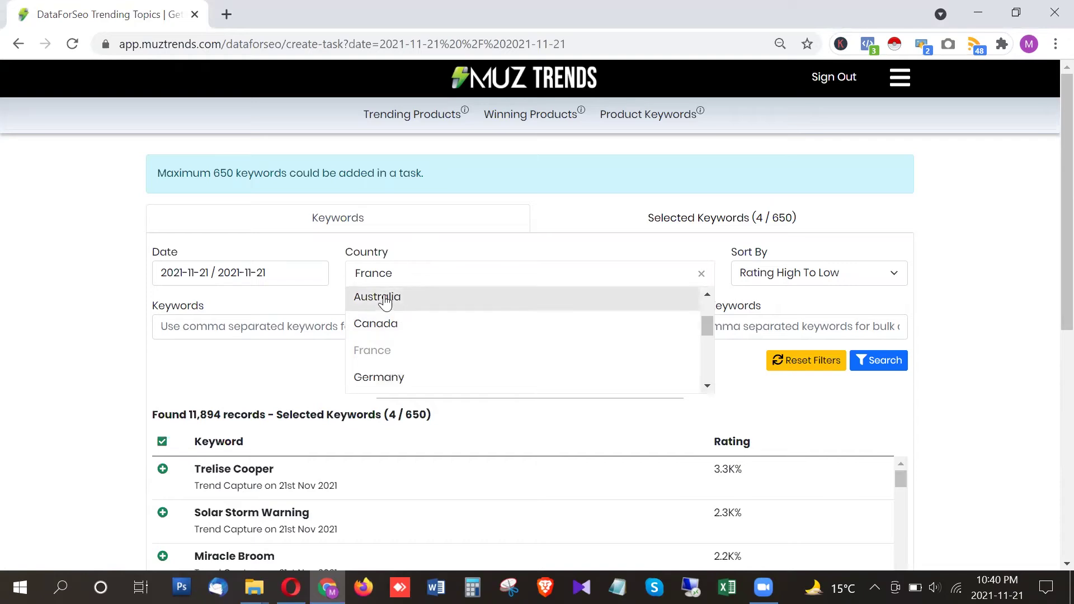
click(400, 326)
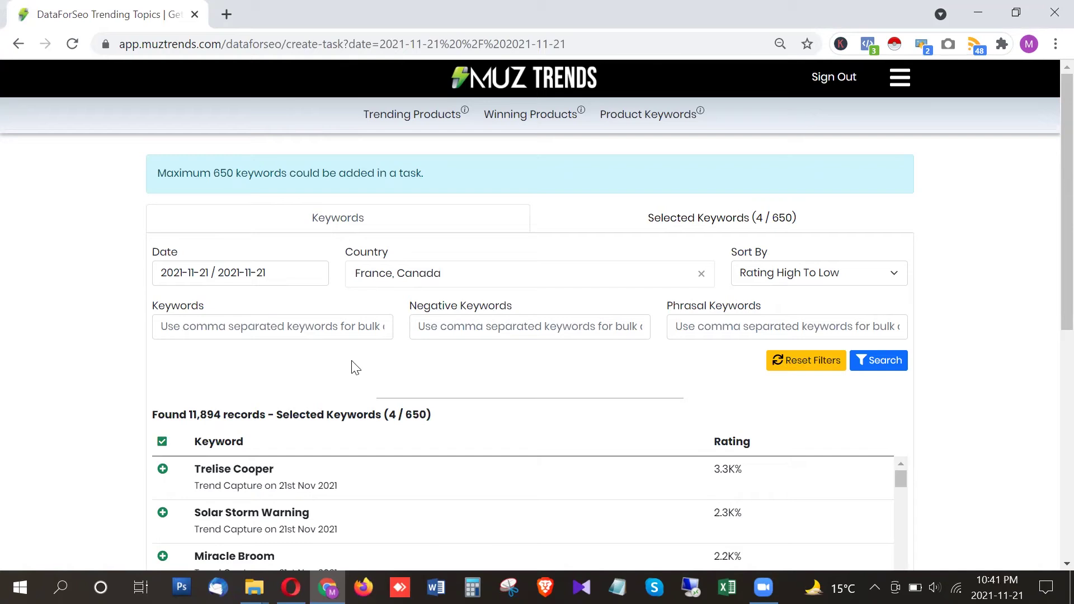
Reset the keyword filters to clear the chosen countries
click(421, 279)
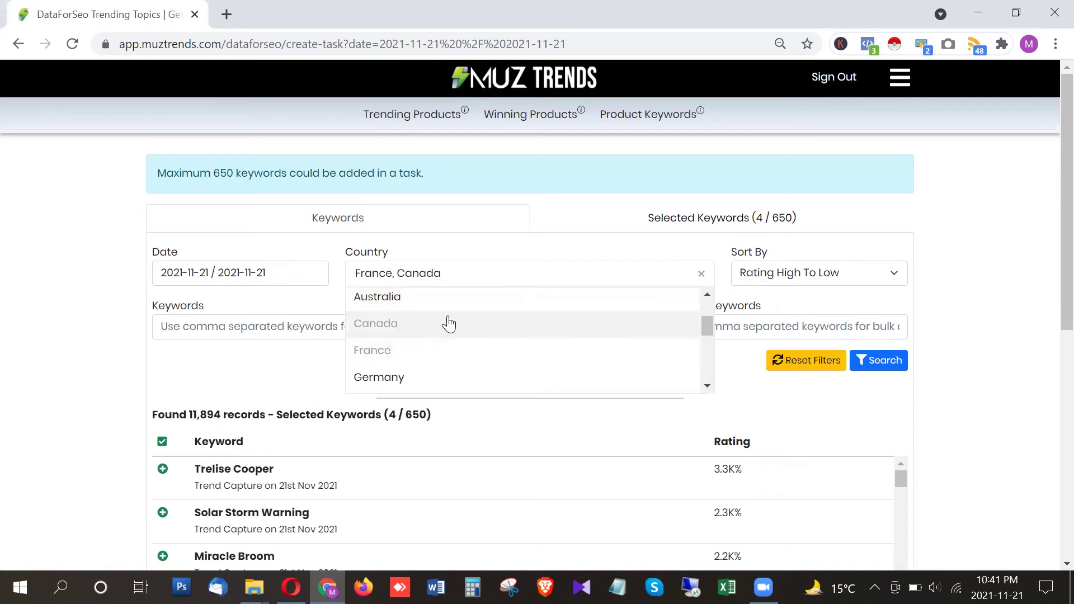
click(446, 275)
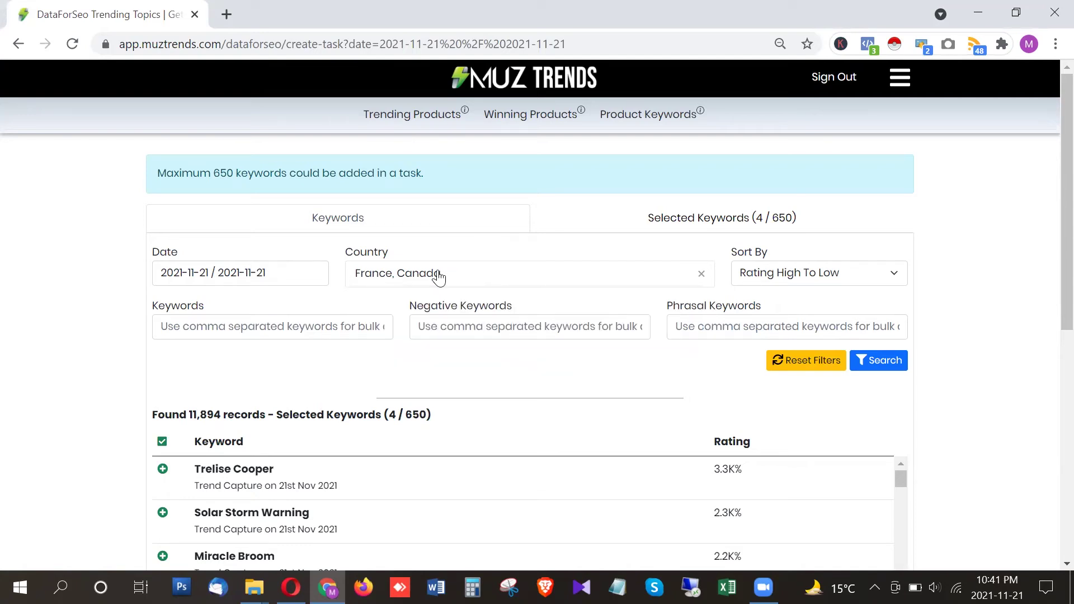
click(439, 275)
click(437, 280)
click(444, 279)
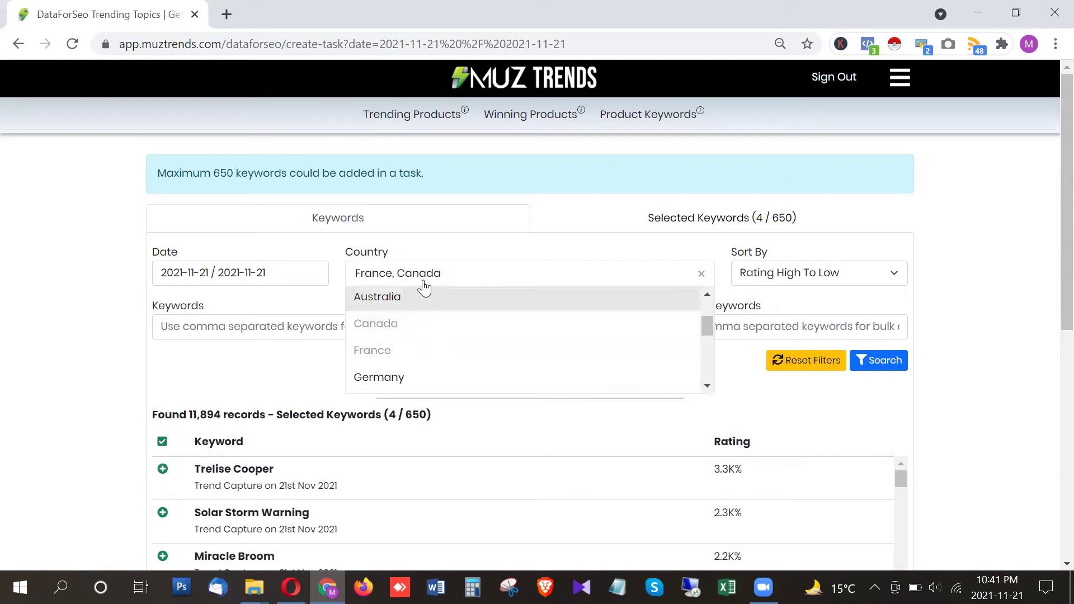
click(446, 279)
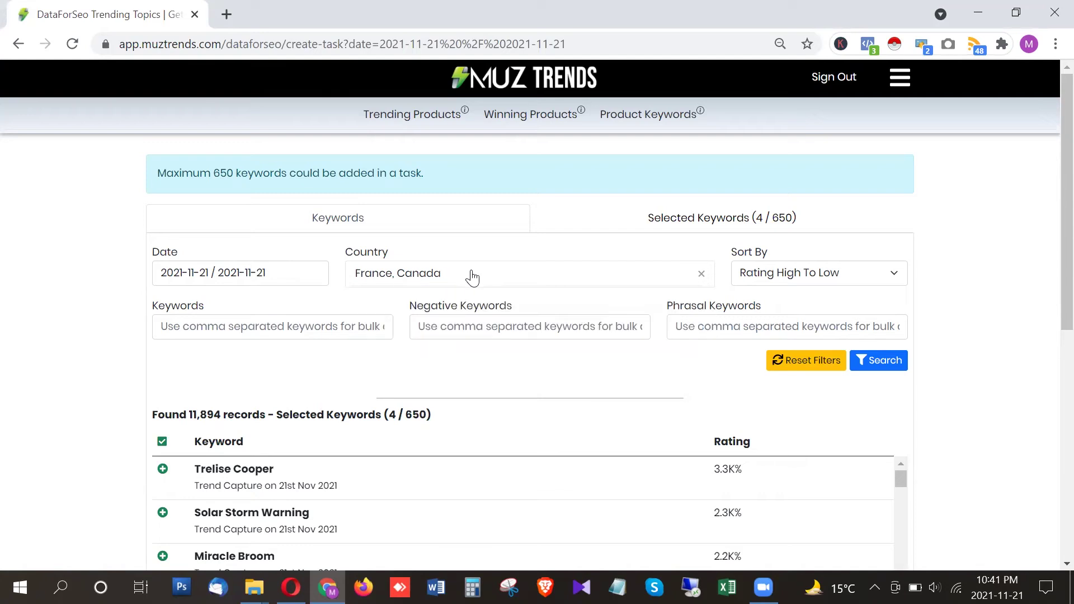
click(801, 361)
Set the country filter to United States and search for its trending keywords
click(421, 282)
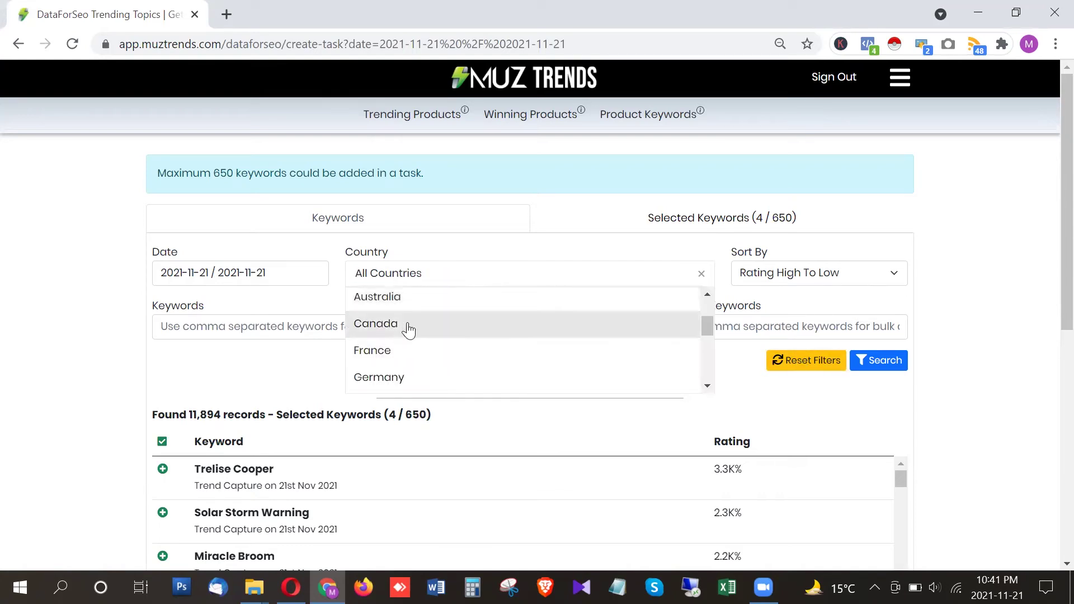
scroll(411, 336, down, 3)
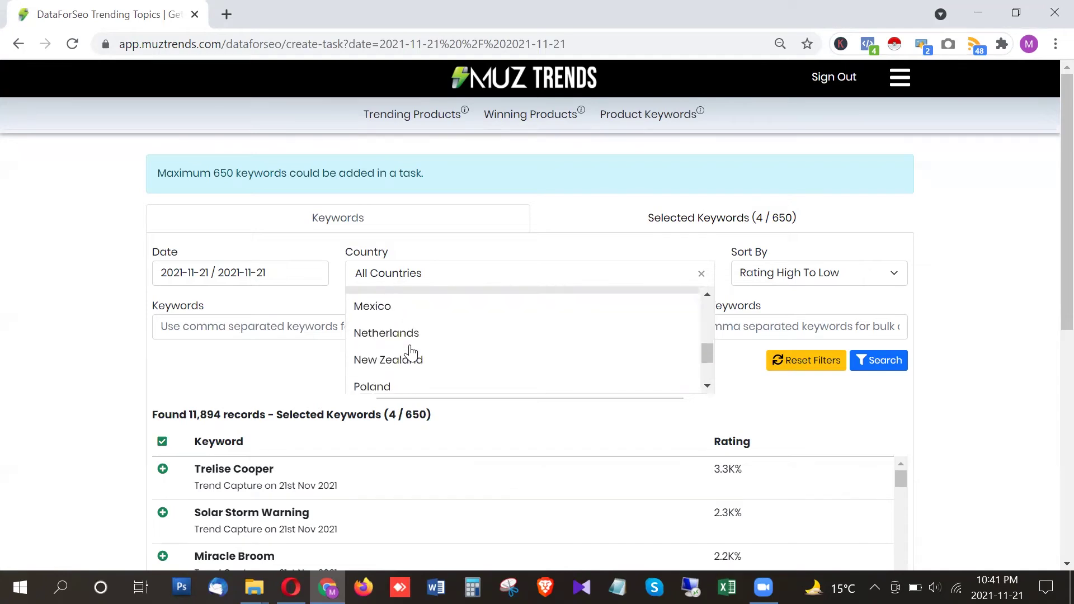
scroll(434, 347, down, 2)
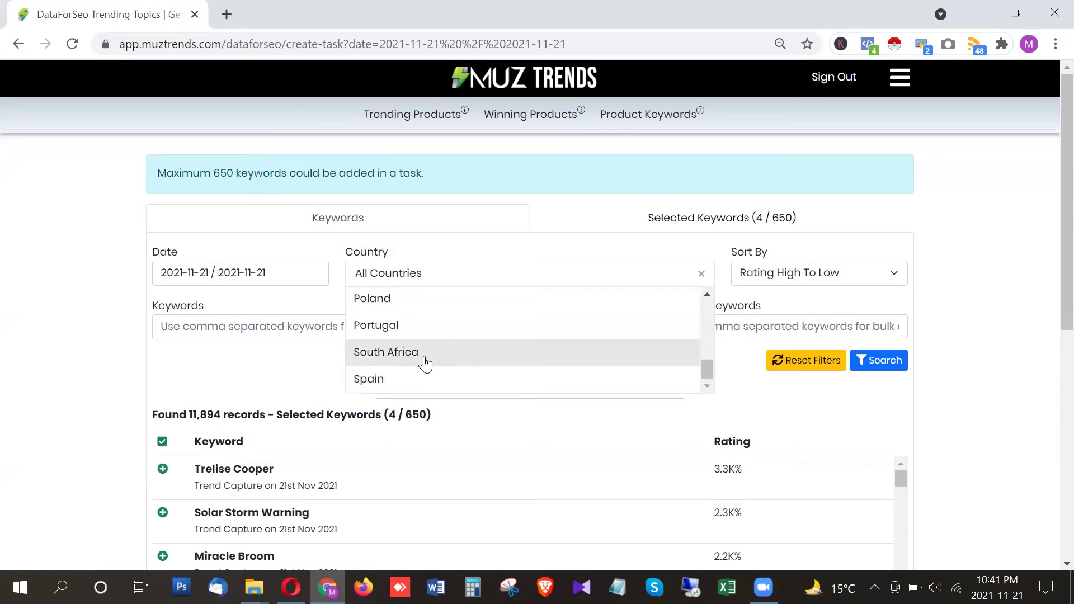
scroll(424, 363, up, 10)
click(427, 359)
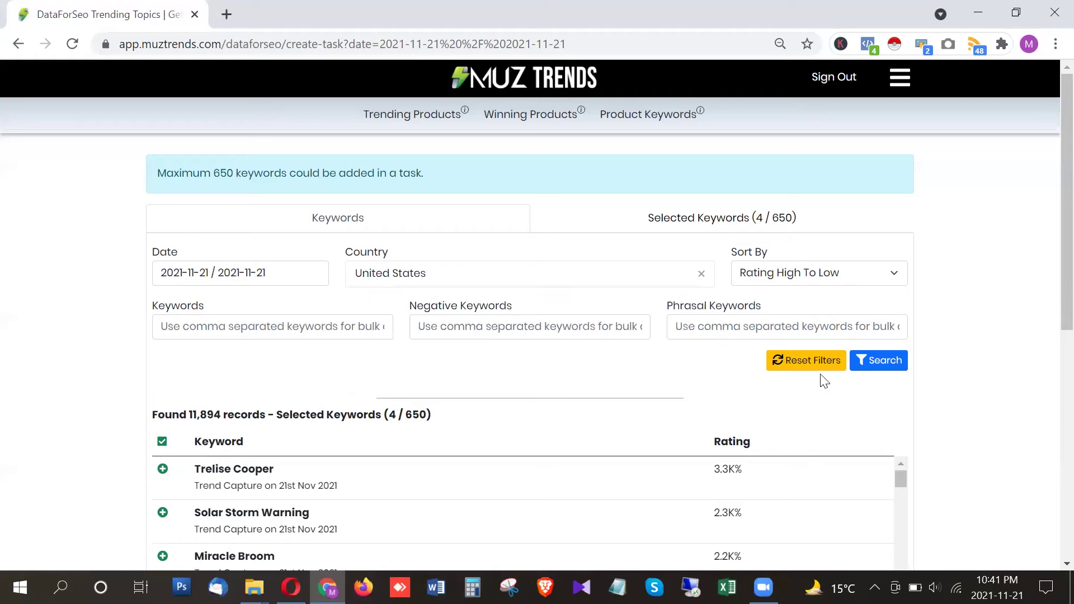
click(901, 371)
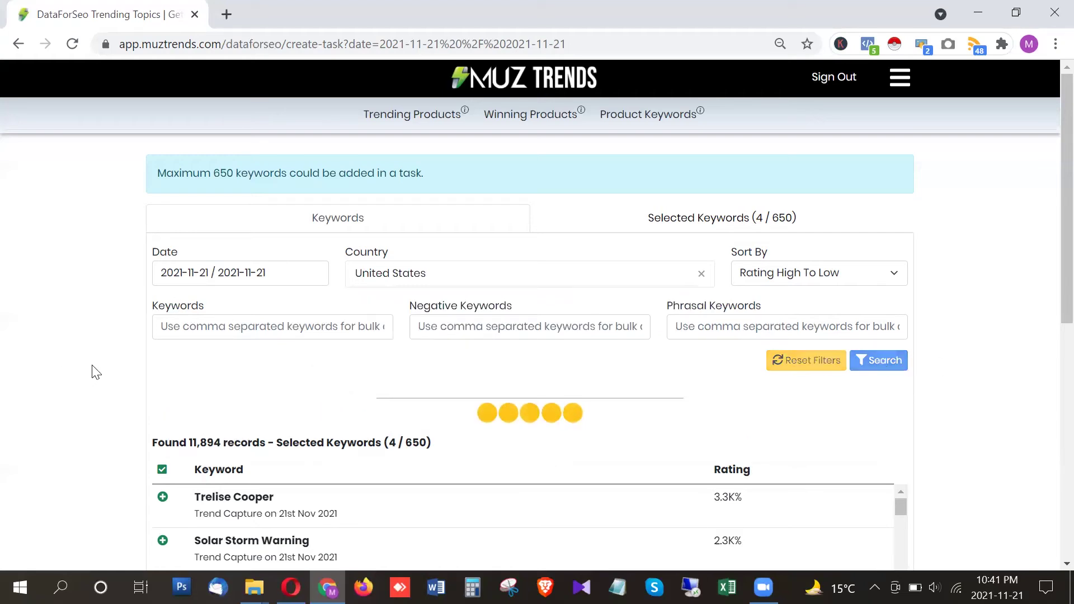
Look through the first results page of United States keywords and their ratings
scroll(95, 354, down, 1)
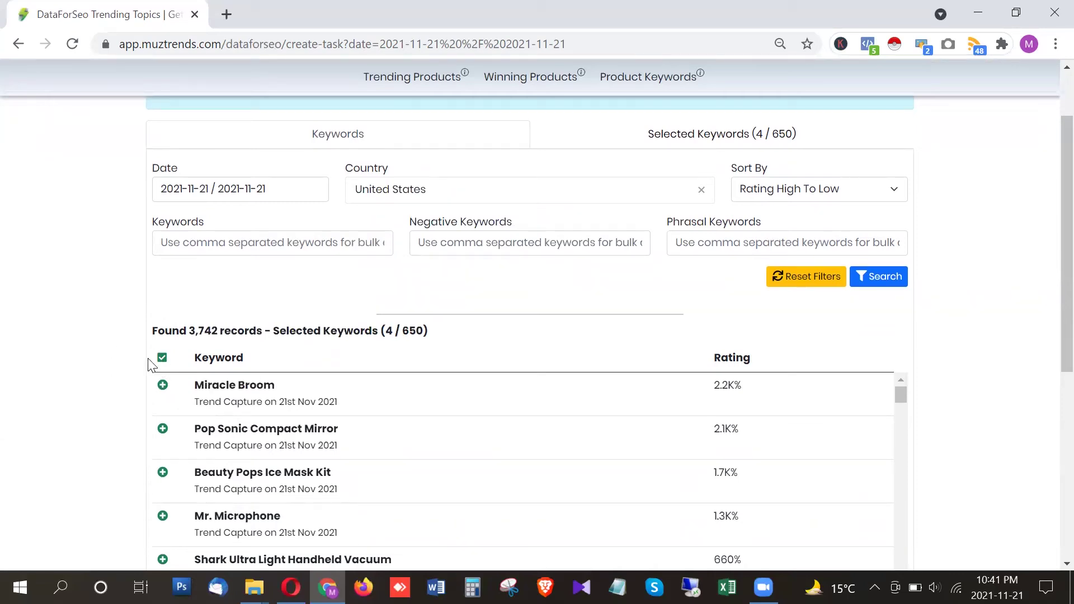
scroll(141, 361, down, 5)
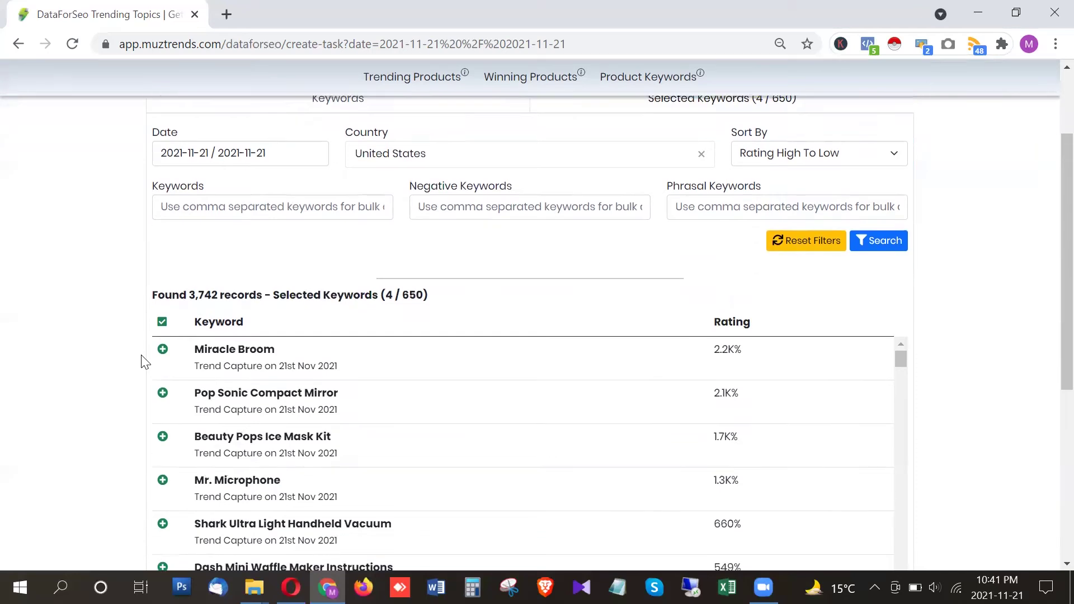
scroll(533, 357, down, 5)
scroll(532, 357, down, 15)
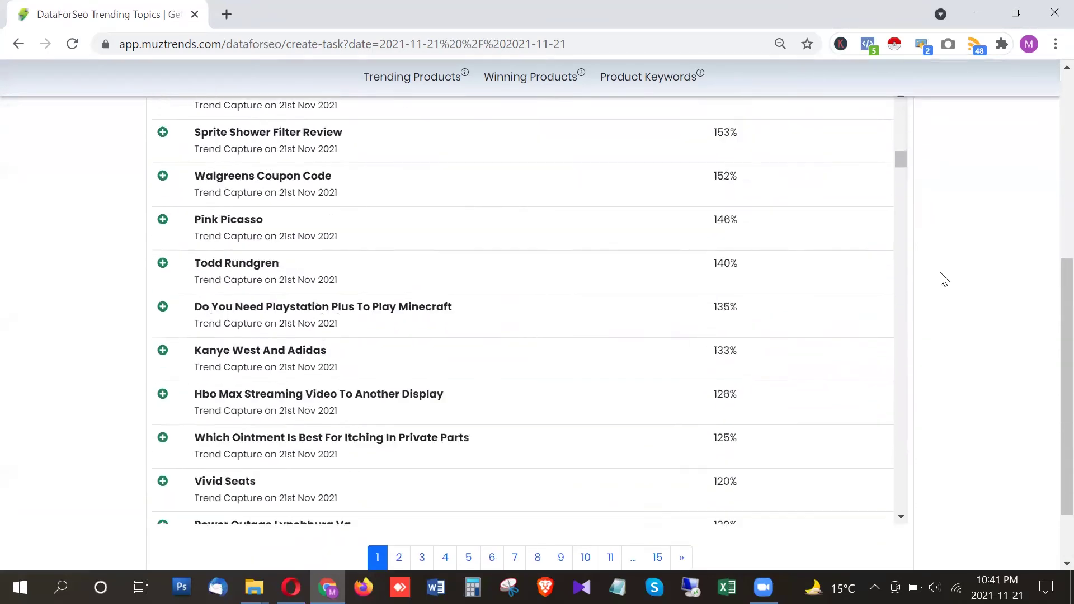
scroll(894, 392, down, 10)
scroll(895, 490, down, 5)
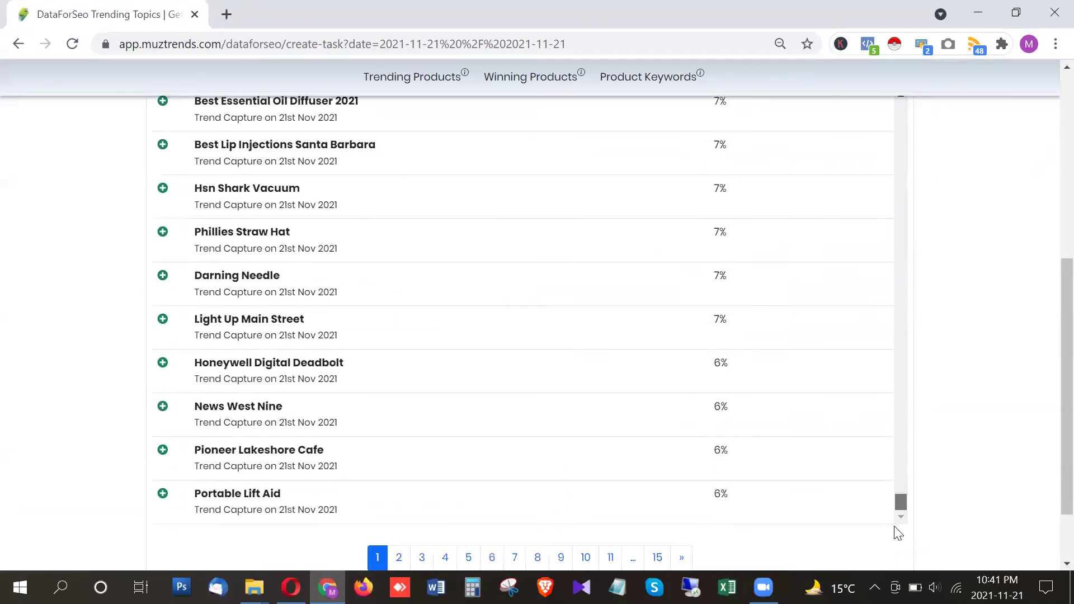
scroll(861, 173, up, 20)
scroll(920, 372, up, 5)
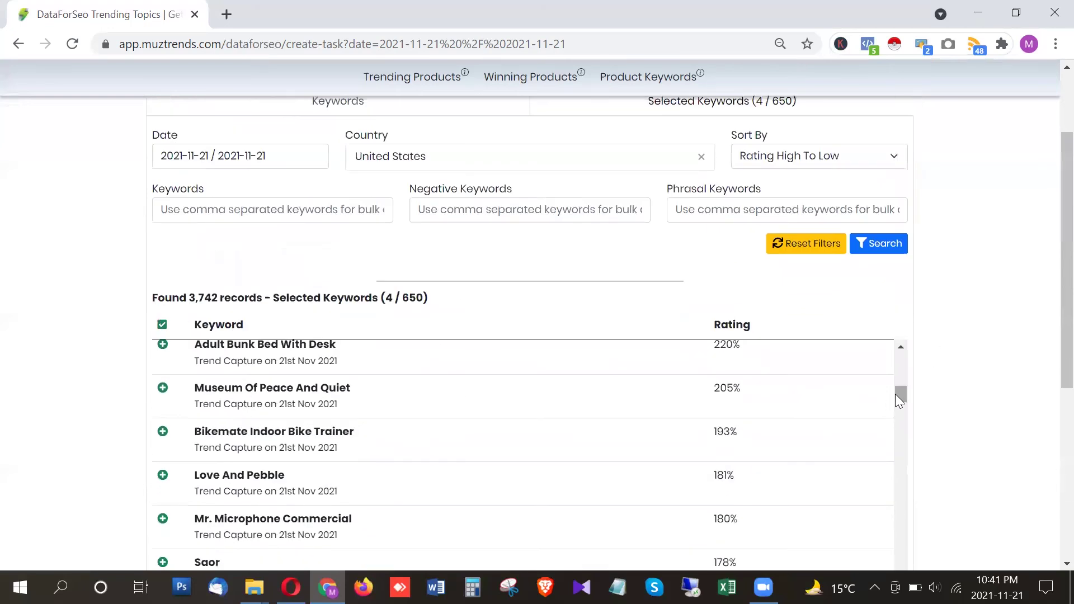
scroll(163, 420, up, 10)
Bulk-add the listed keywords one page after another until the task's 650-keyword limit is filled
click(162, 324)
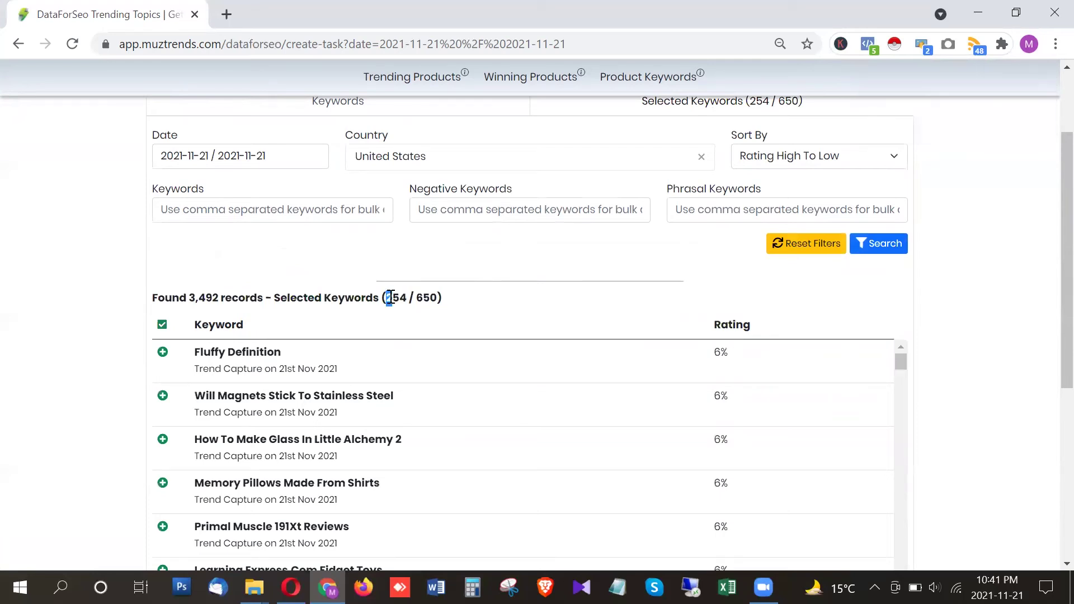
mouse_move(413, 301)
mouse_down()
mouse_move(388, 297)
mouse_move(427, 301)
mouse_up()
click(428, 332)
click(163, 327)
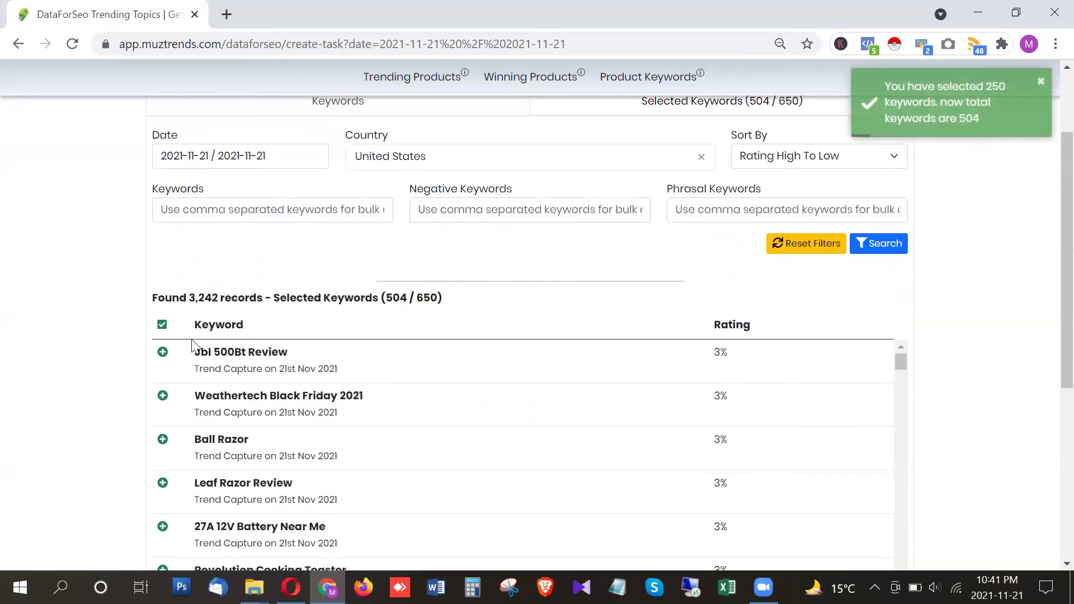
click(162, 326)
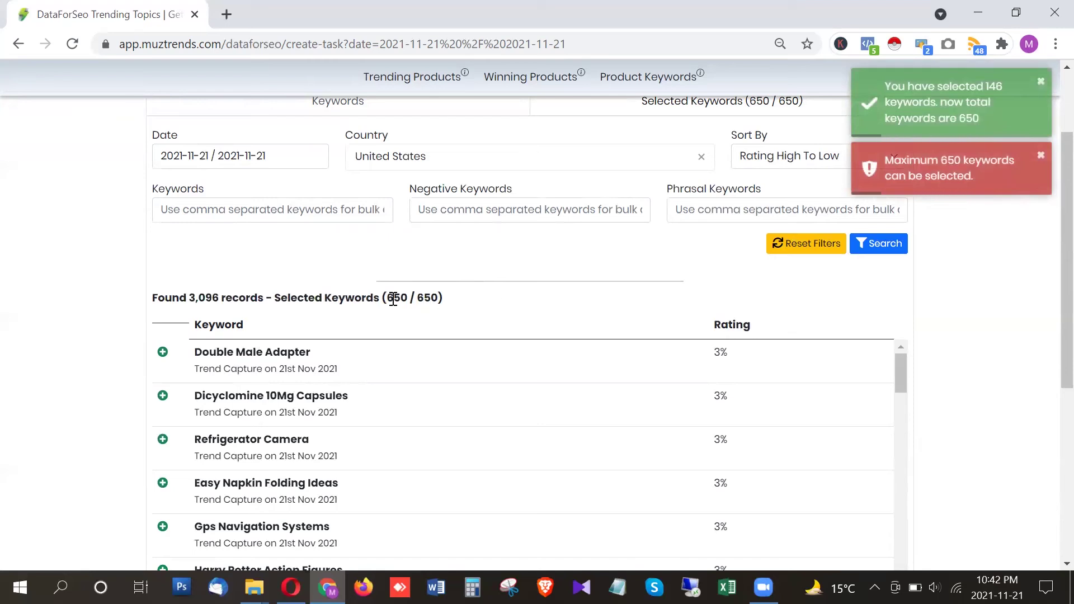
drag(394, 297, 442, 298)
click(450, 317)
Open the task's selected keywords and review the list with its ratings
scroll(445, 333, up, 3)
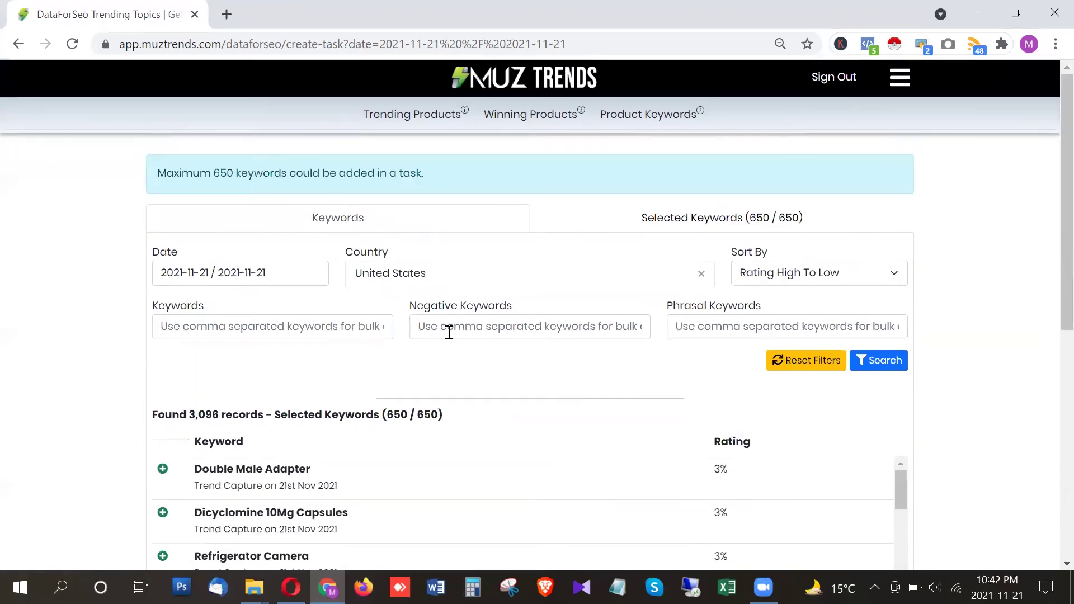
click(710, 222)
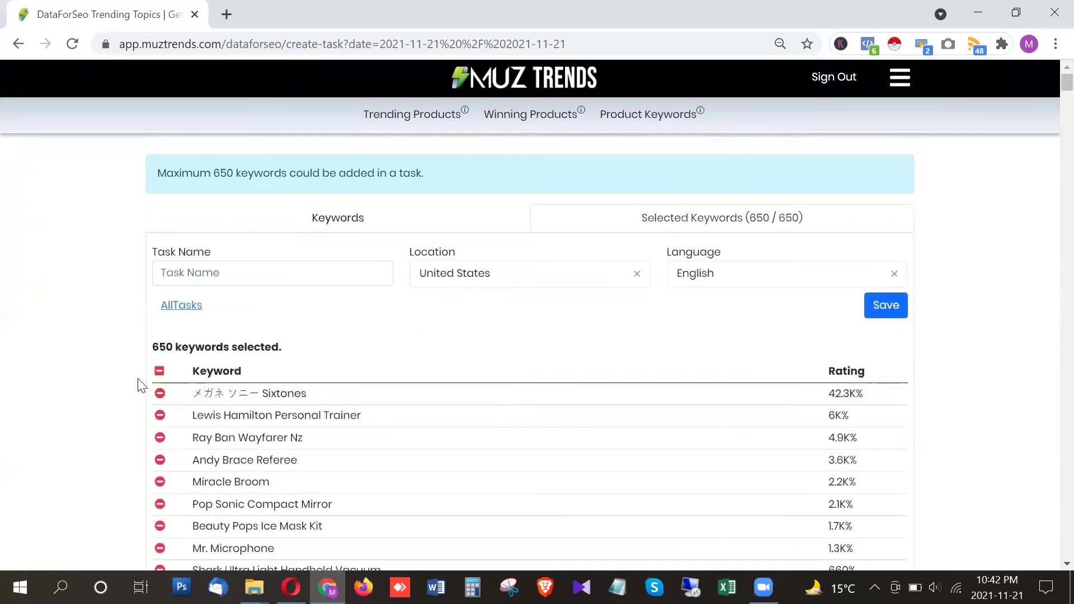
scroll(288, 329, down, 12)
scroll(291, 327, up, 12)
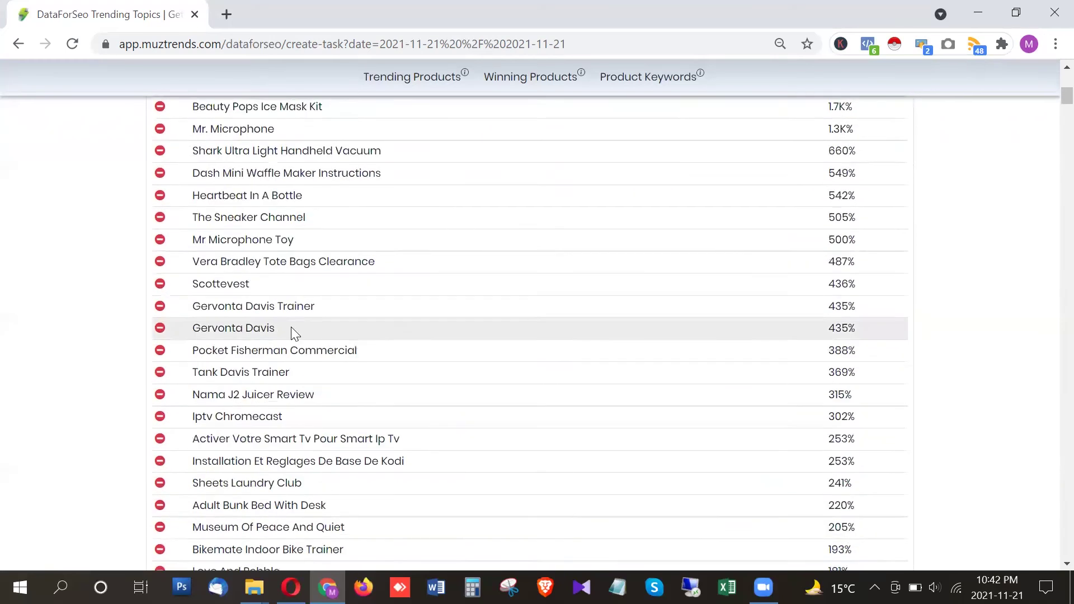
Save the selected keywords as a task named US Nov21, with United States as location and English as language
click(239, 270)
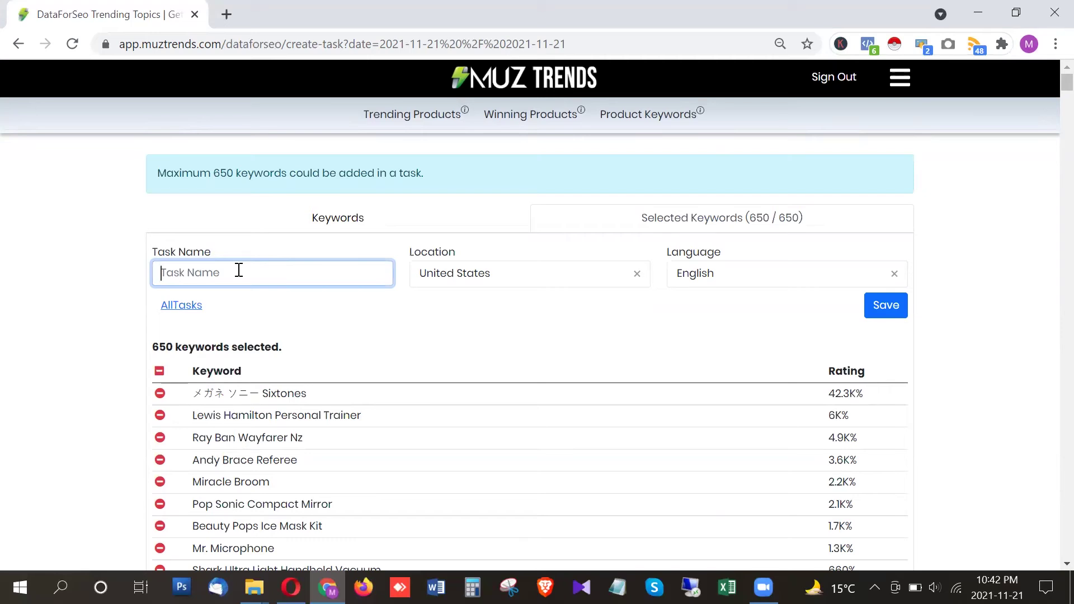
text(US Nov21)
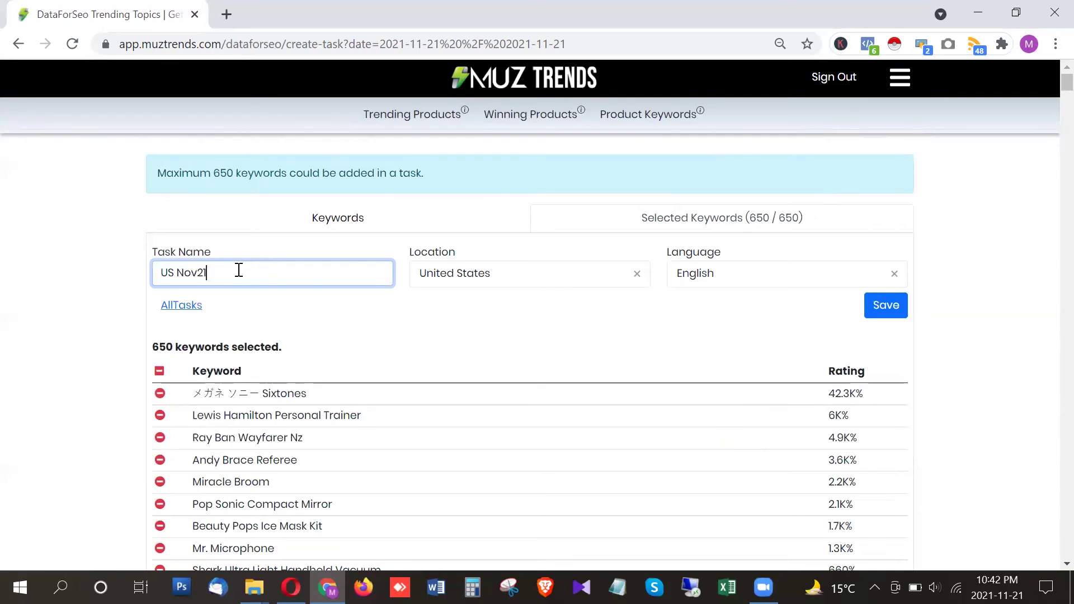
click(568, 283)
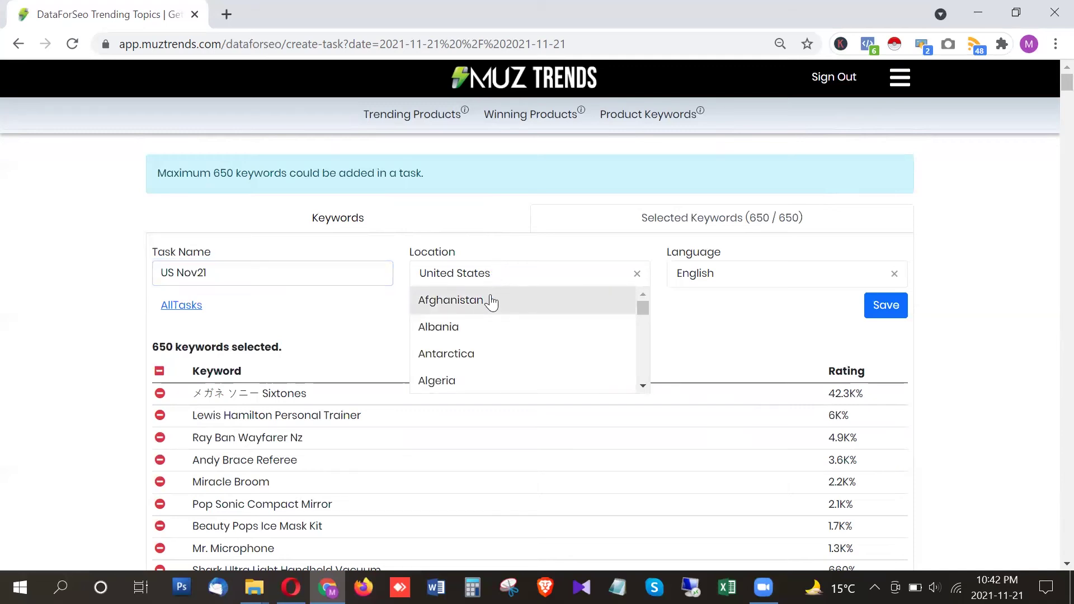
click(371, 333)
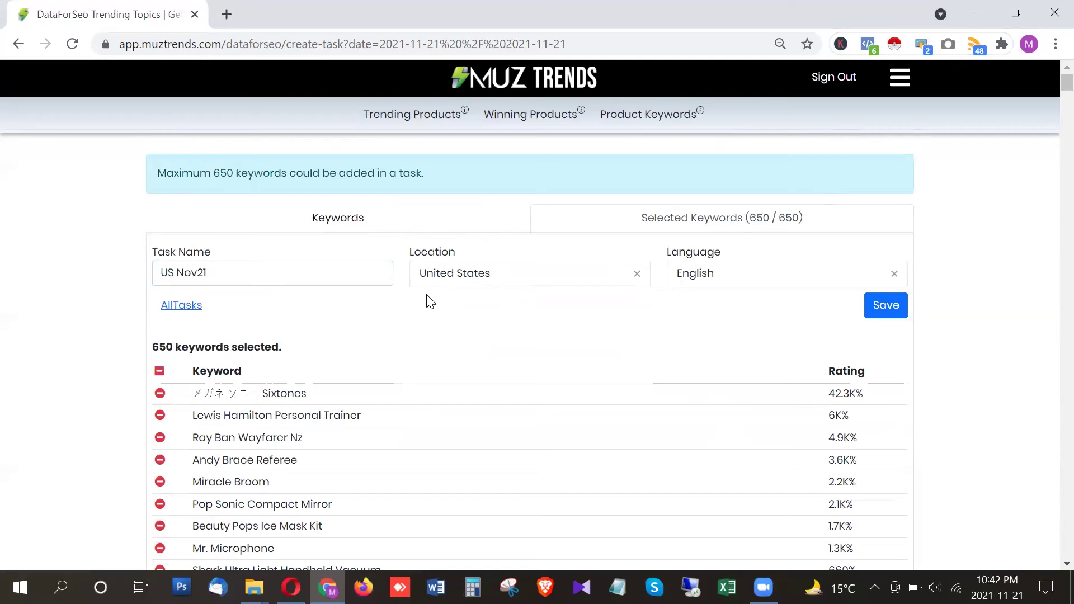
click(741, 286)
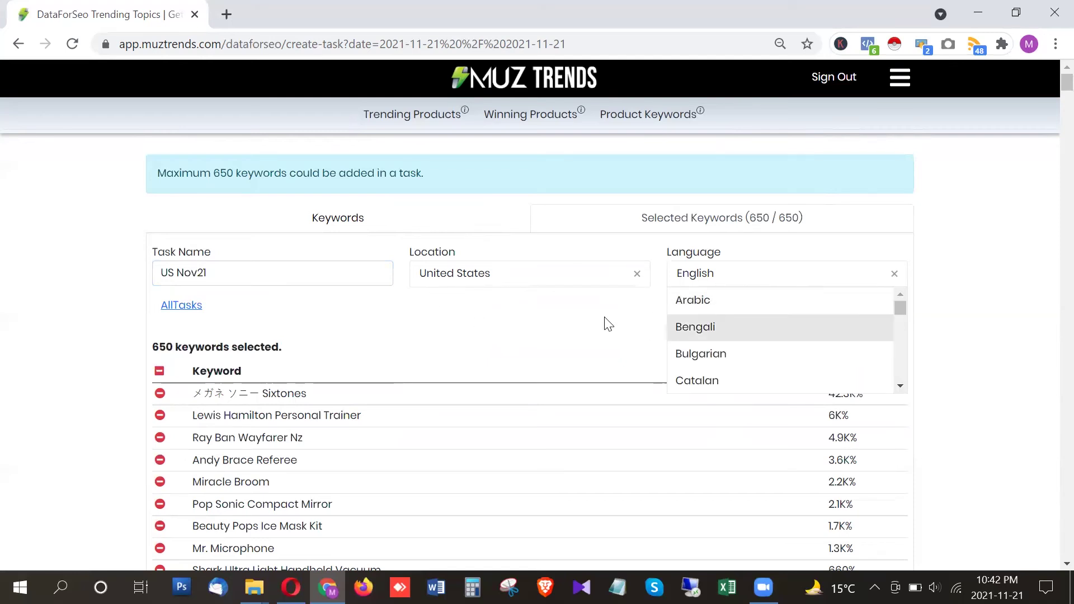
click(609, 324)
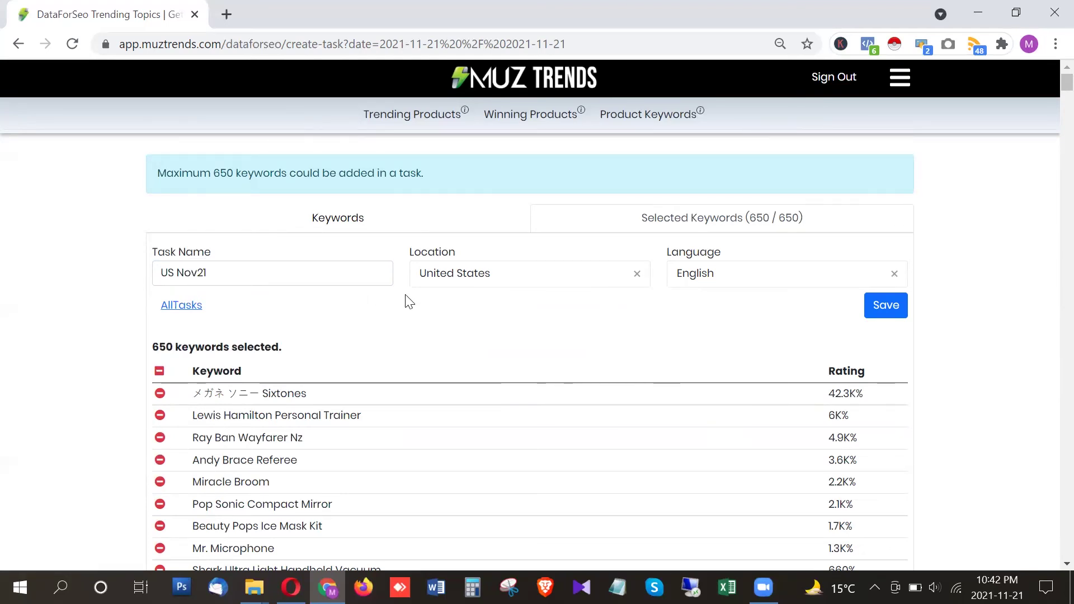
click(747, 280)
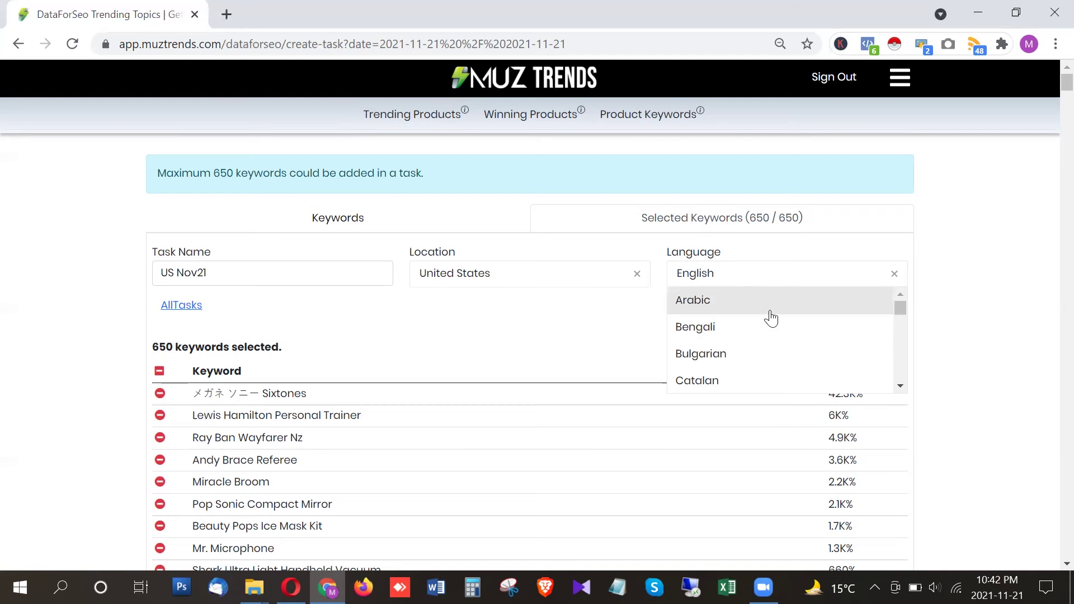
click(571, 353)
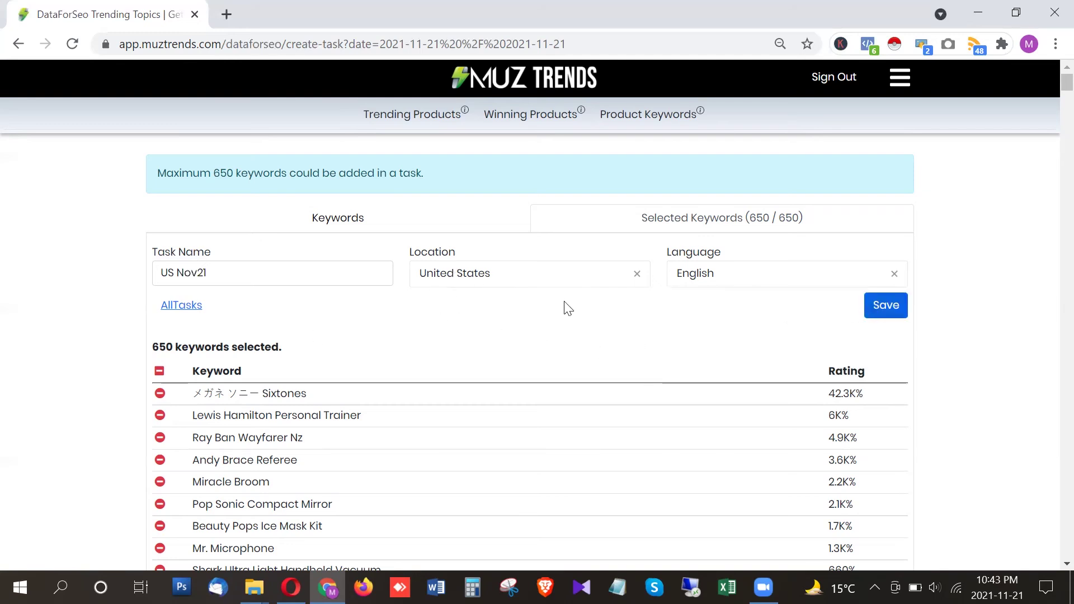
click(883, 314)
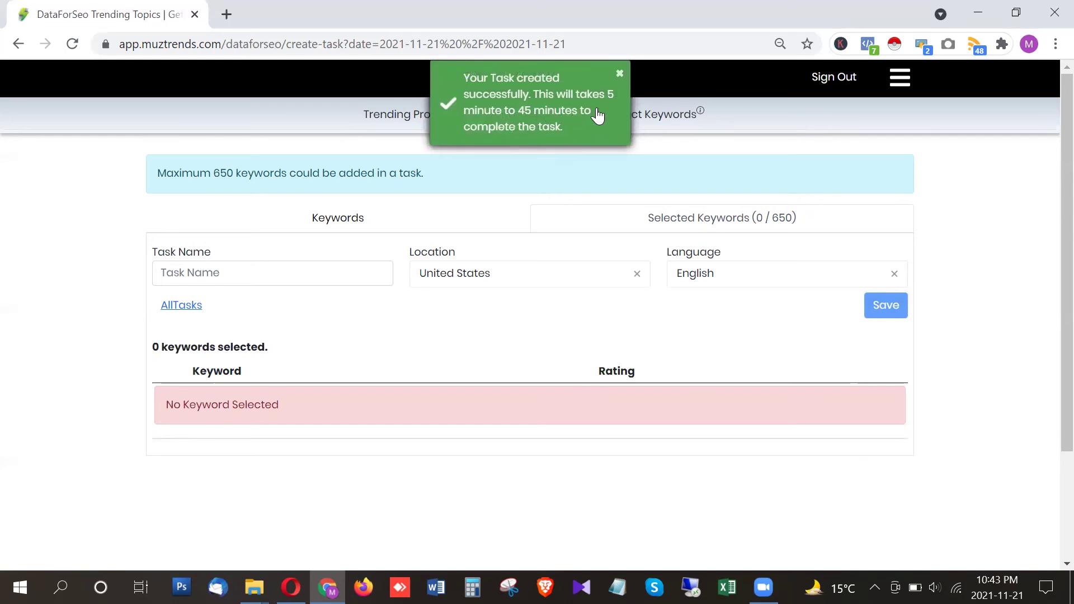
click(619, 76)
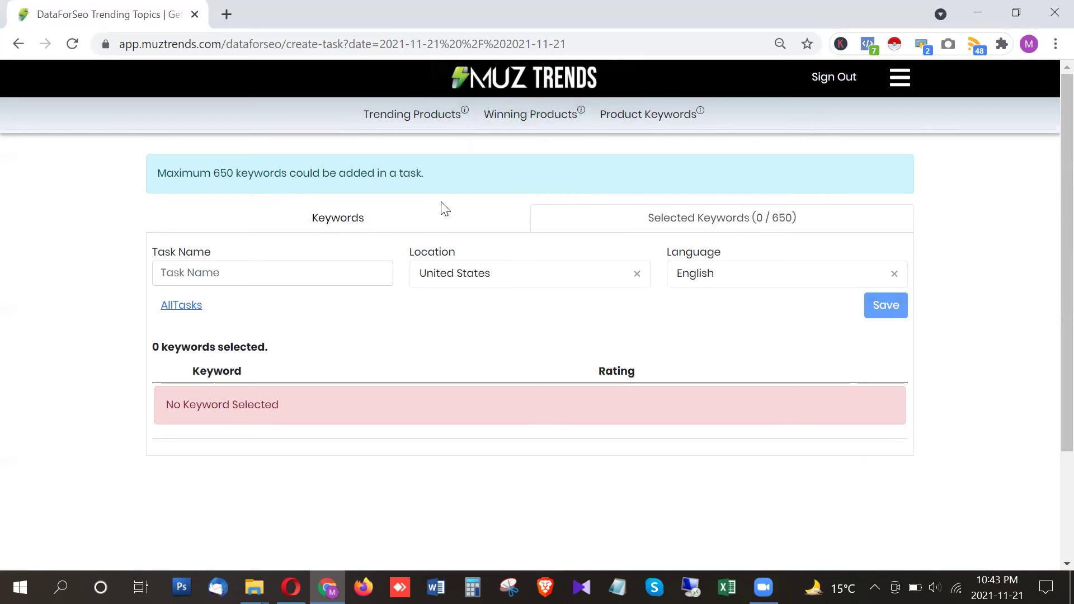
Go to the DataForSeo Service task list and open the keyword results of the US Nov21 task
click(899, 77)
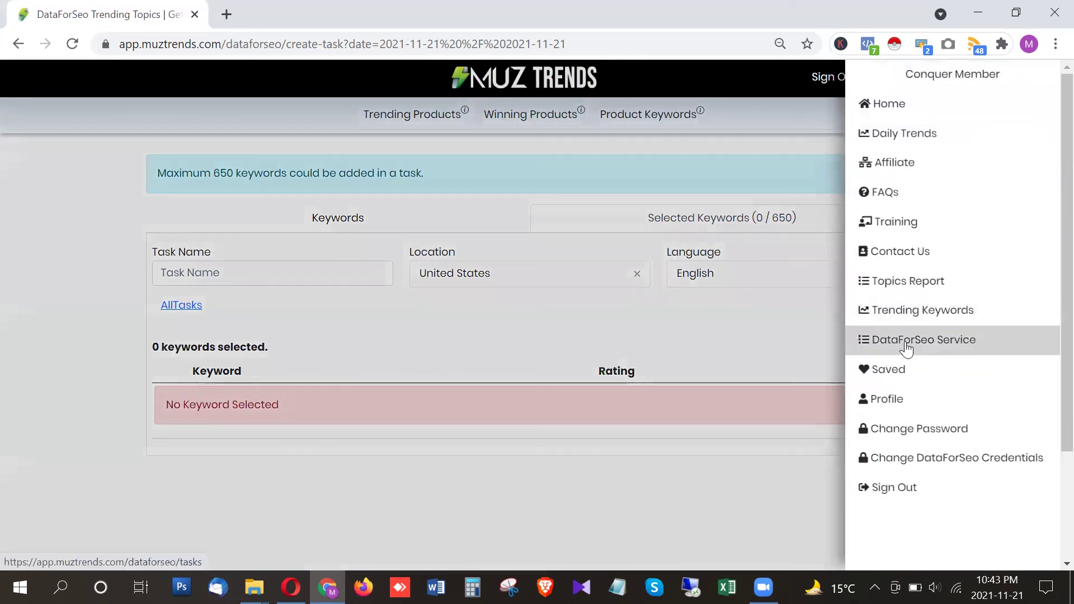
click(937, 339)
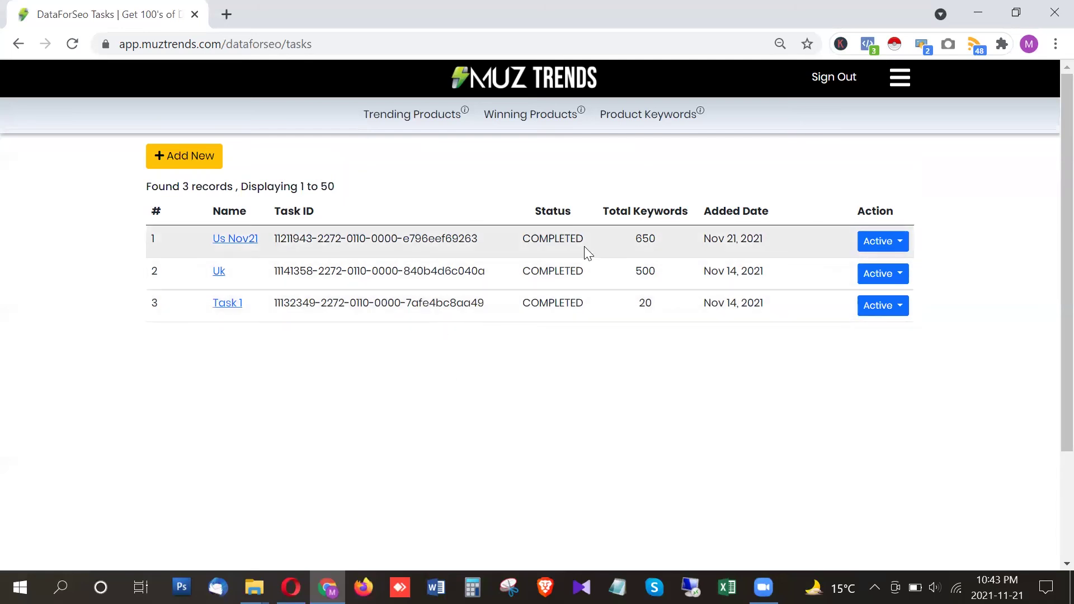
click(252, 243)
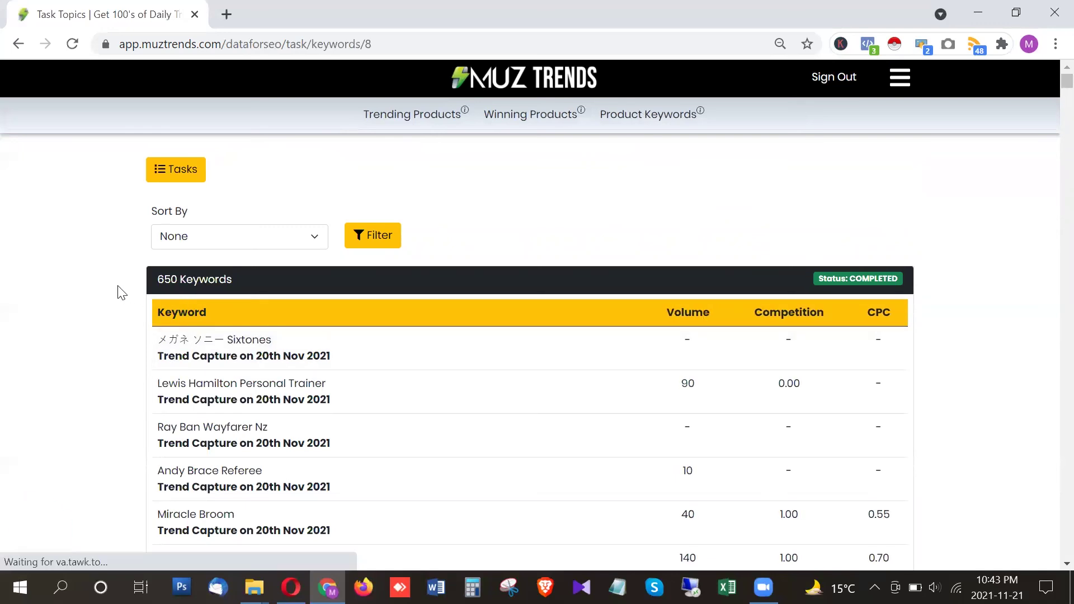
Look through the task's keywords with their volume, competition and CPC, dismissing the support chat message
scroll(117, 291, down, 1)
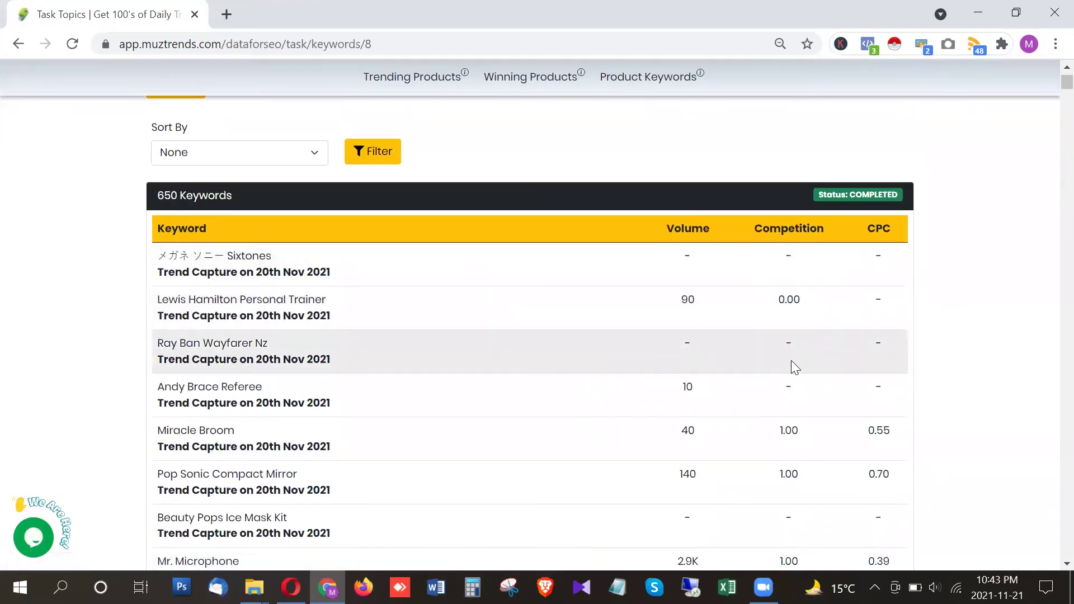
scroll(761, 352, down, 10)
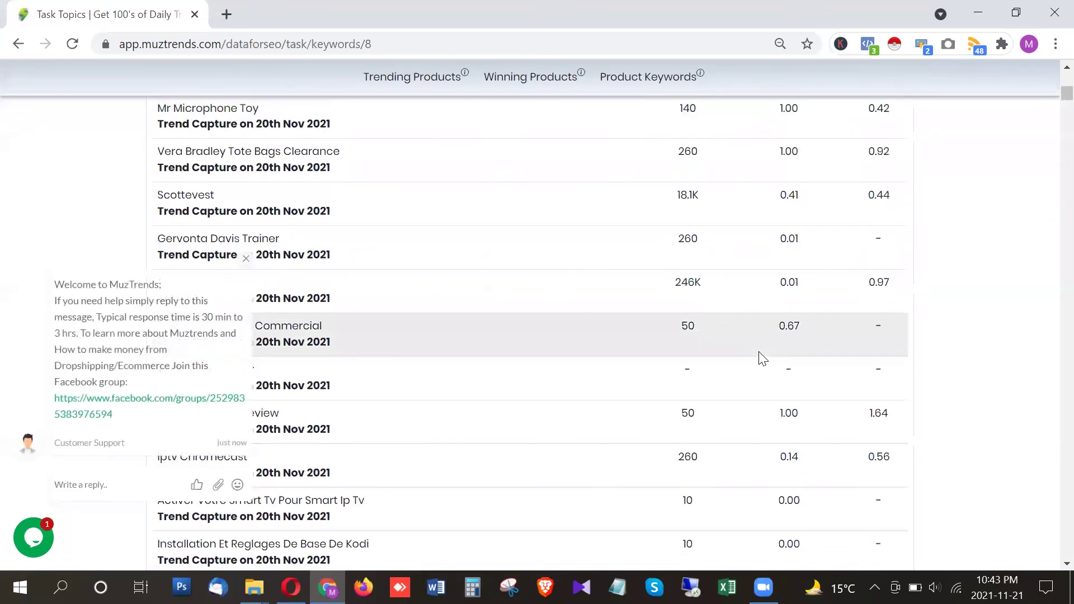
click(245, 258)
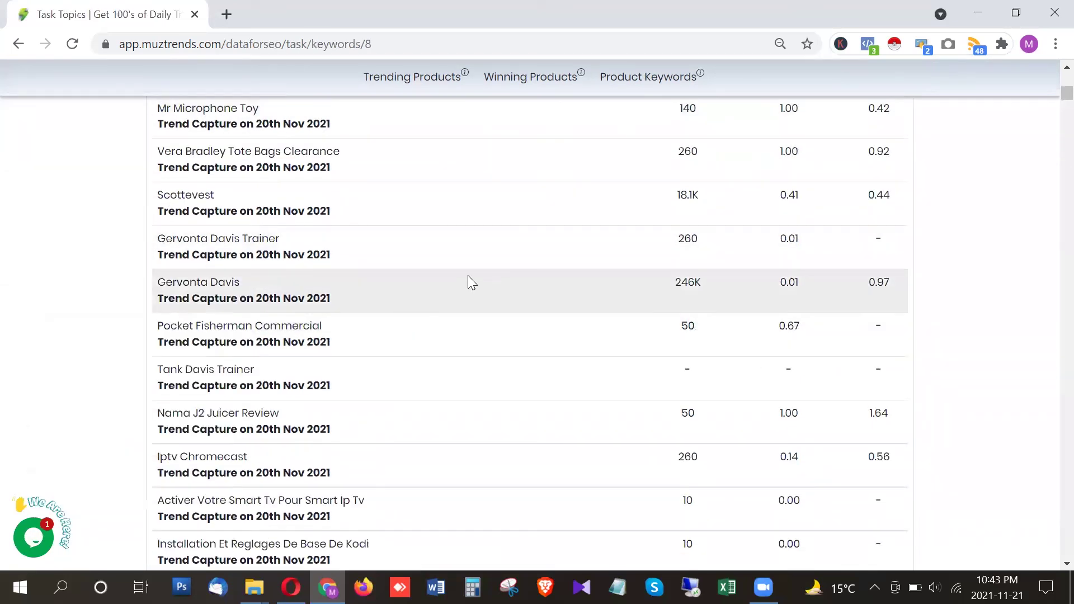
scroll(616, 314, down, 3)
scroll(621, 318, down, 4)
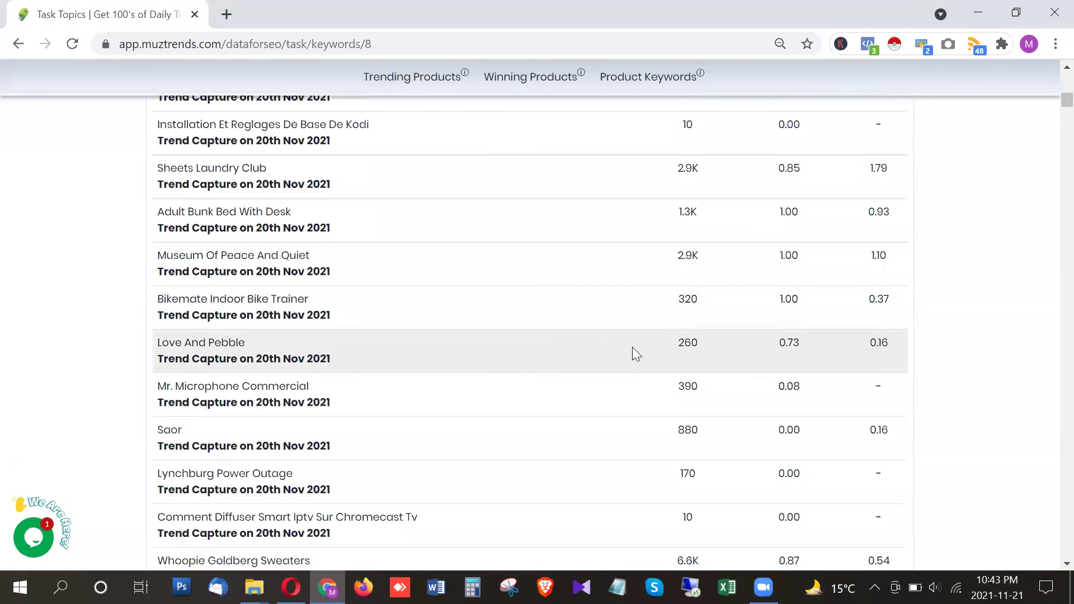
scroll(633, 354, up, 20)
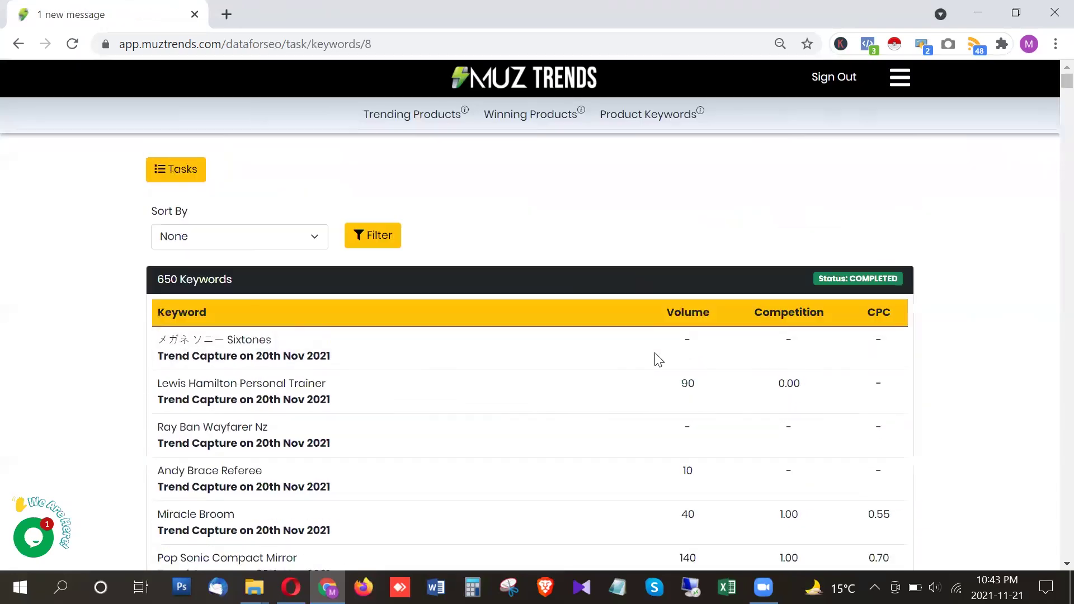
Sort the task's keywords by volume from high to low and look through the highest-volume ones
click(230, 242)
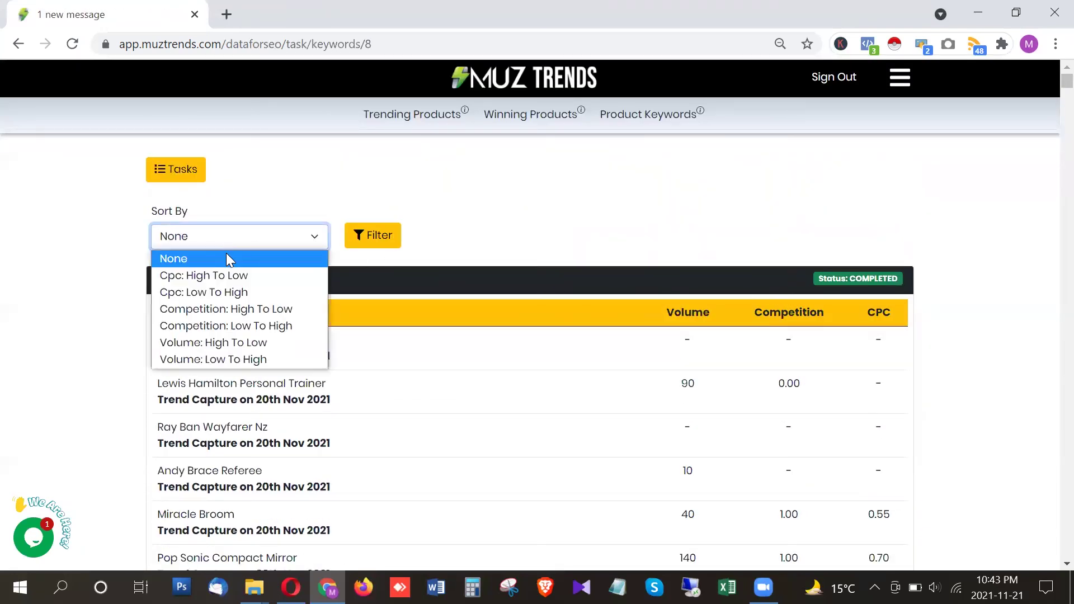
click(229, 342)
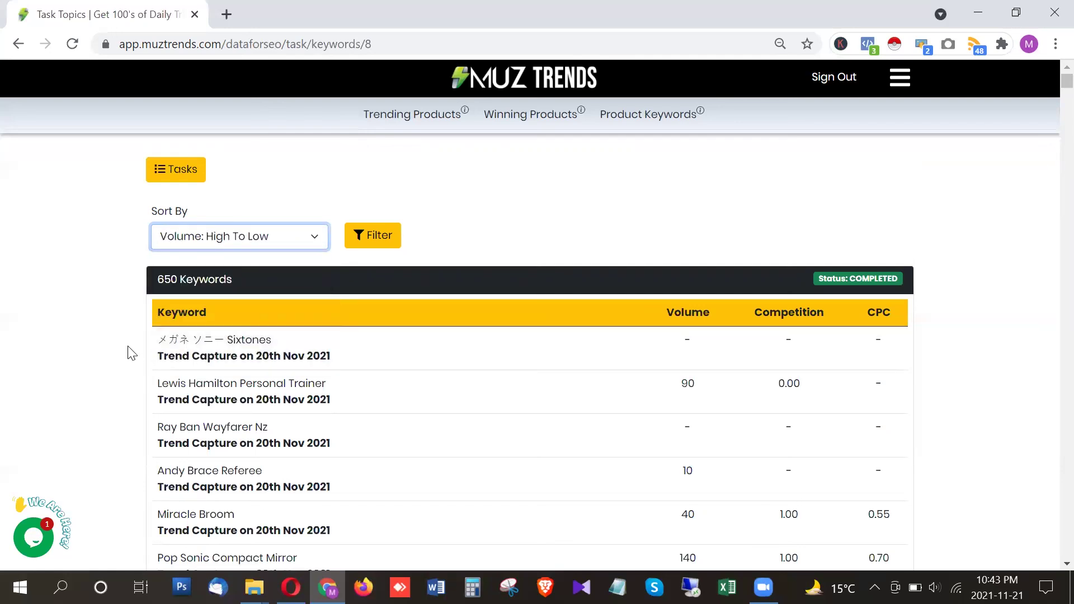
click(372, 236)
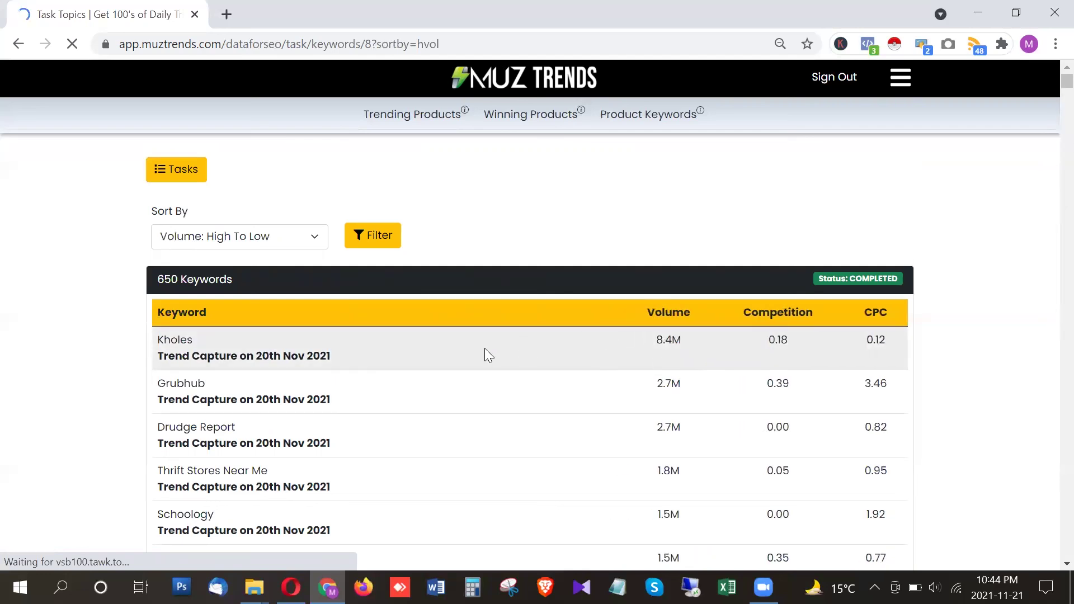
scroll(504, 319, down, 5)
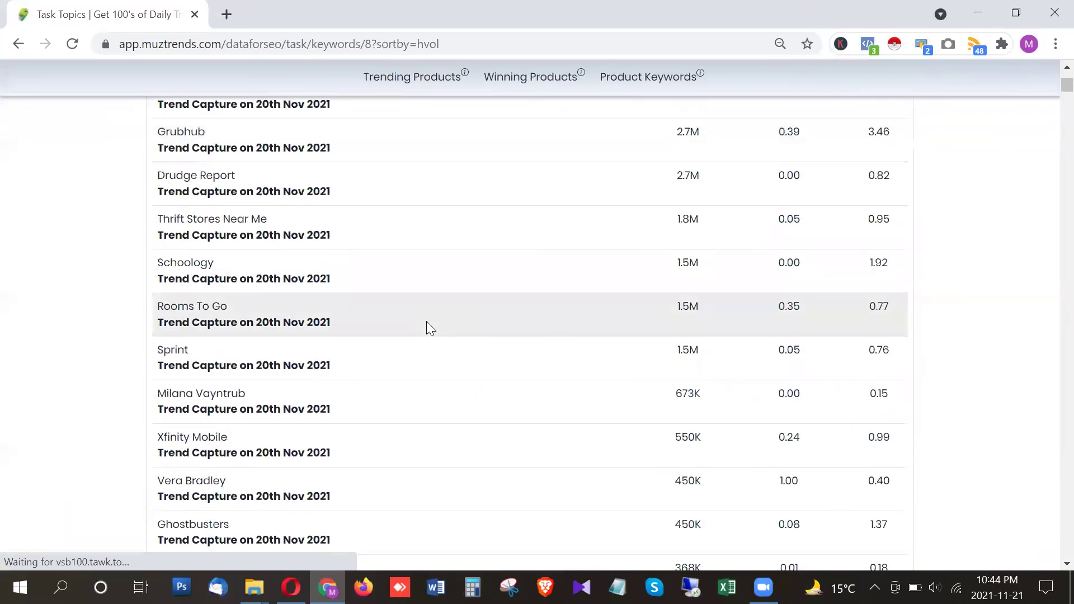
scroll(428, 328, down, 3)
scroll(692, 363, up, 5)
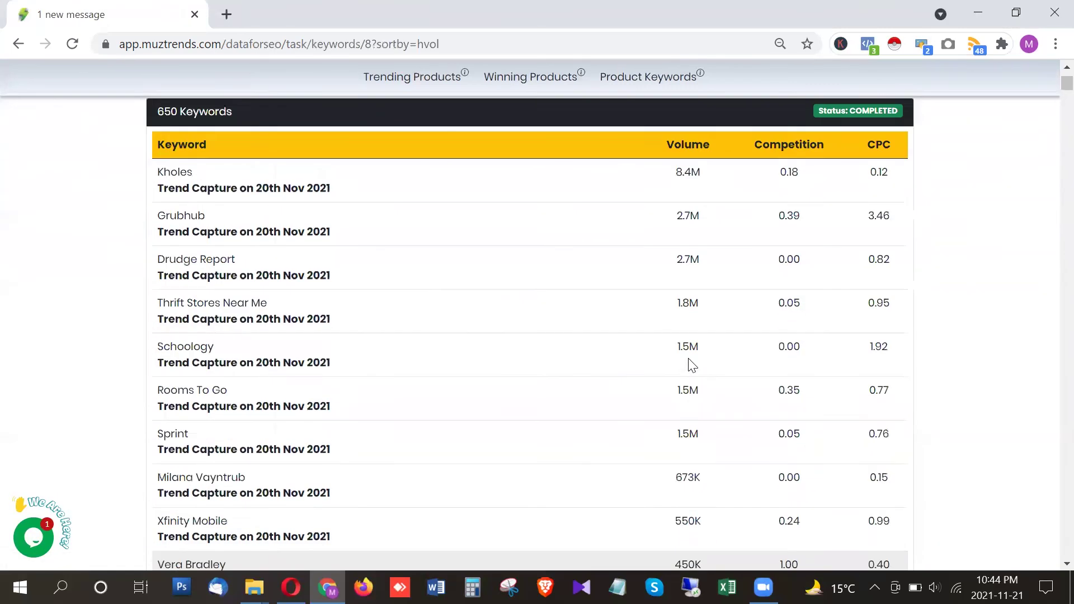
scroll(692, 365, up, 3)
Sort the task's keywords by CPC from low to high and look through the cheapest ones
click(226, 238)
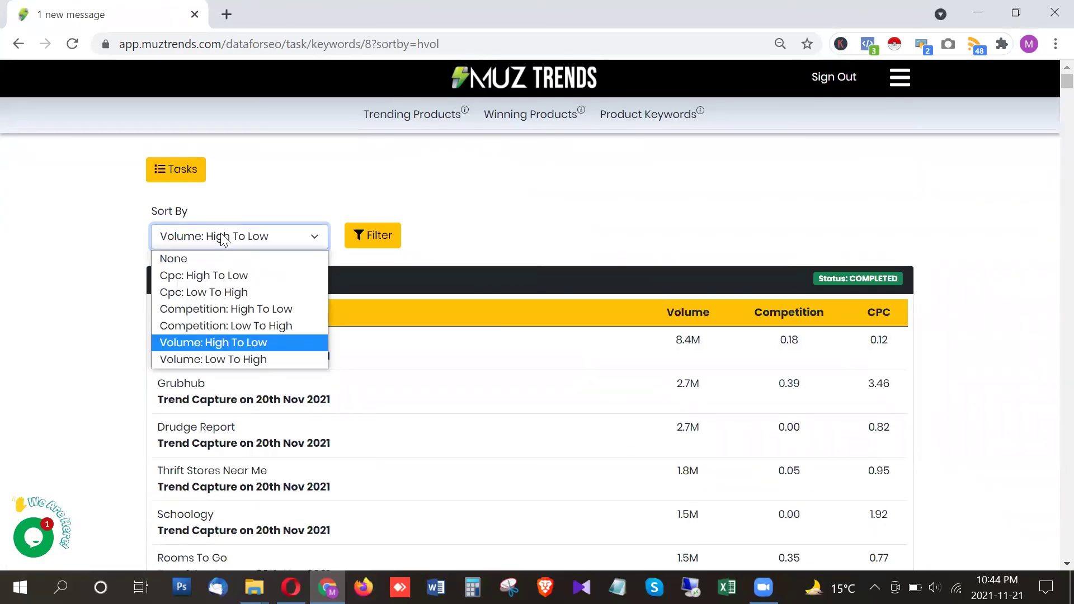
click(221, 292)
click(371, 239)
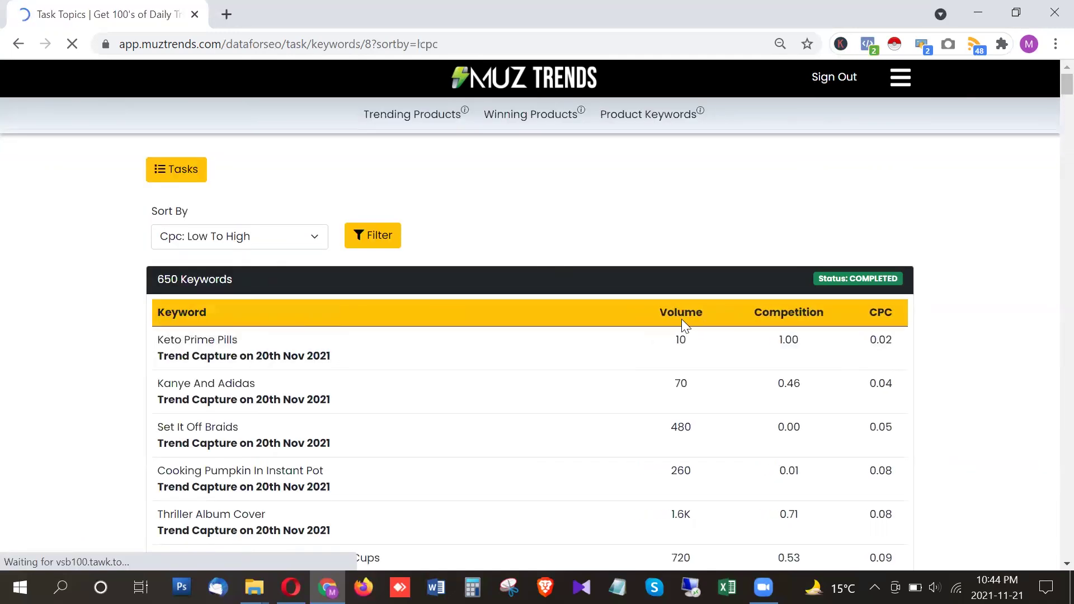
scroll(682, 321, down, 20)
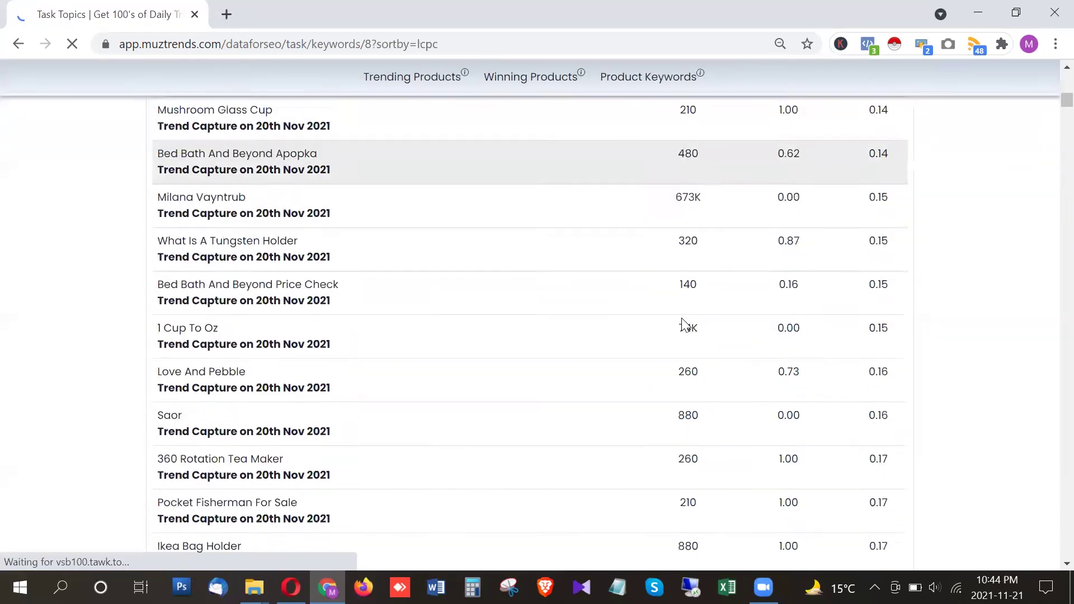
scroll(684, 322, up, 20)
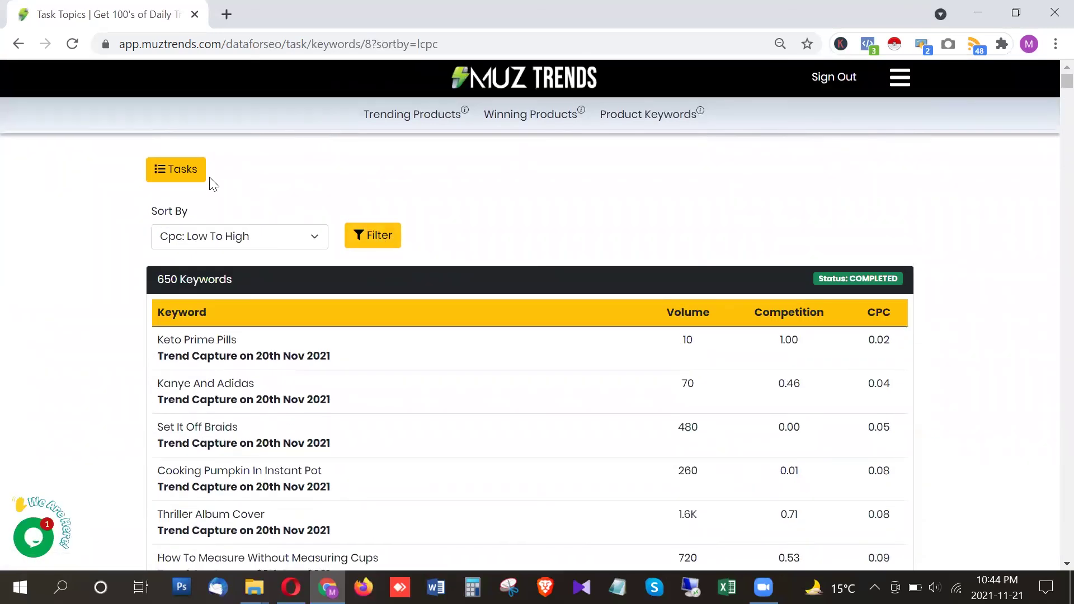
Return to the task list and examine the download and management options available for the US Nov21 task
click(178, 171)
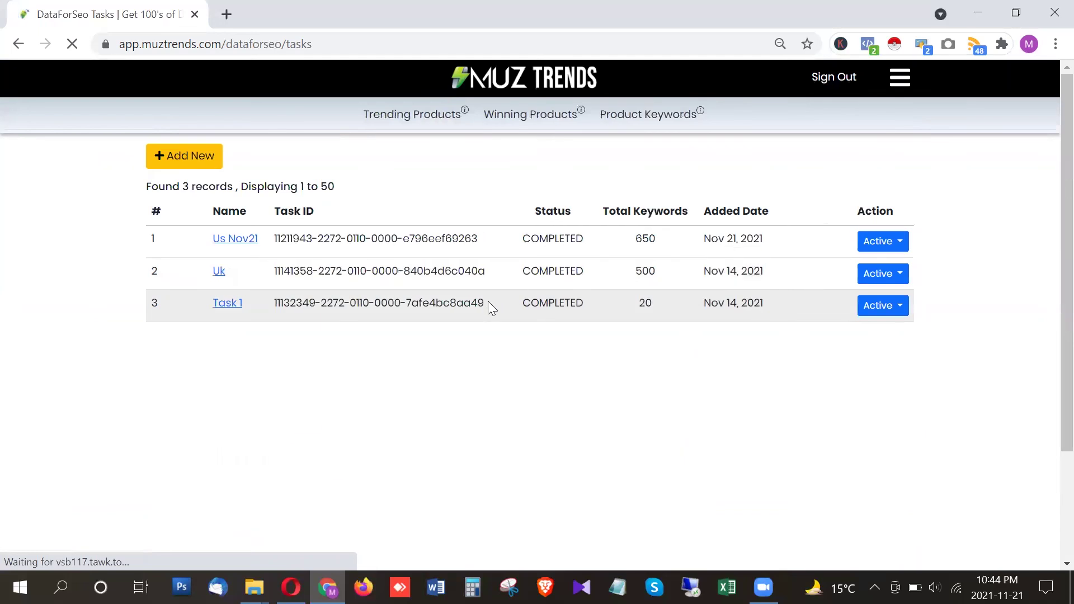
click(882, 242)
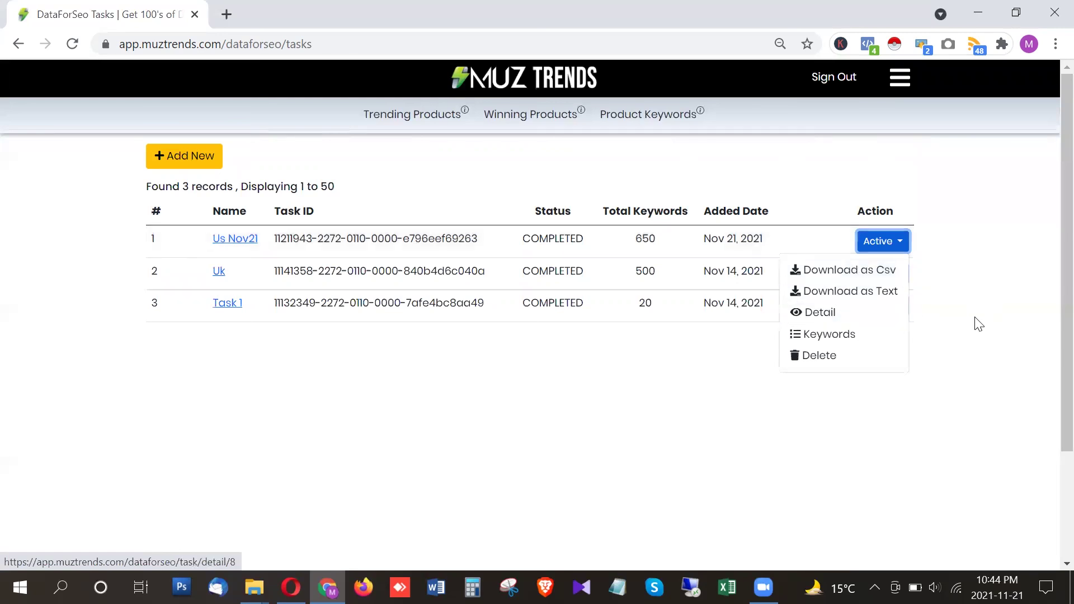
click(968, 292)
click(873, 248)
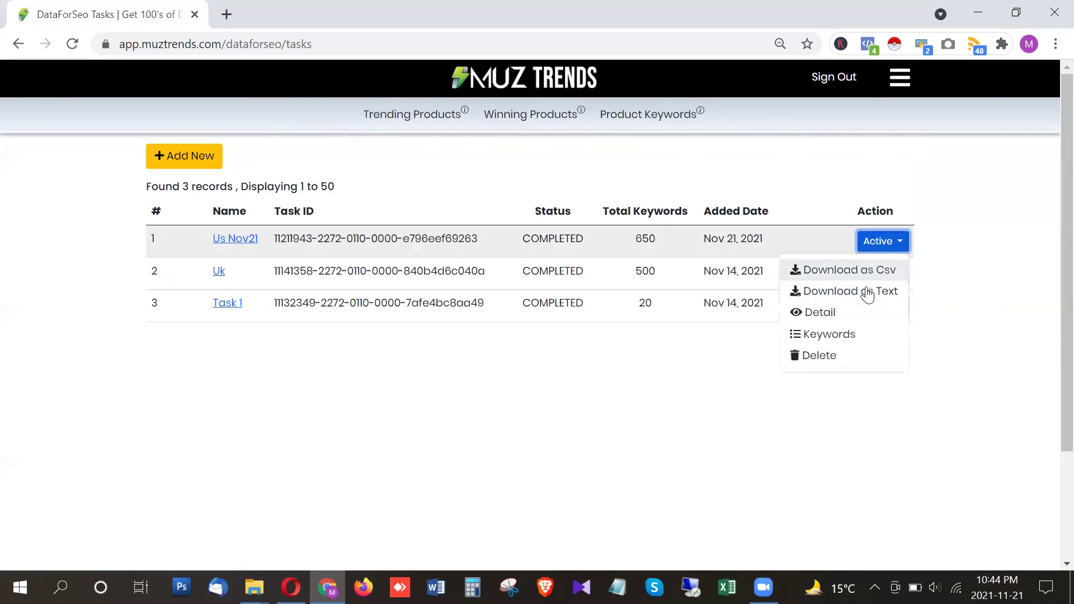
click(940, 211)
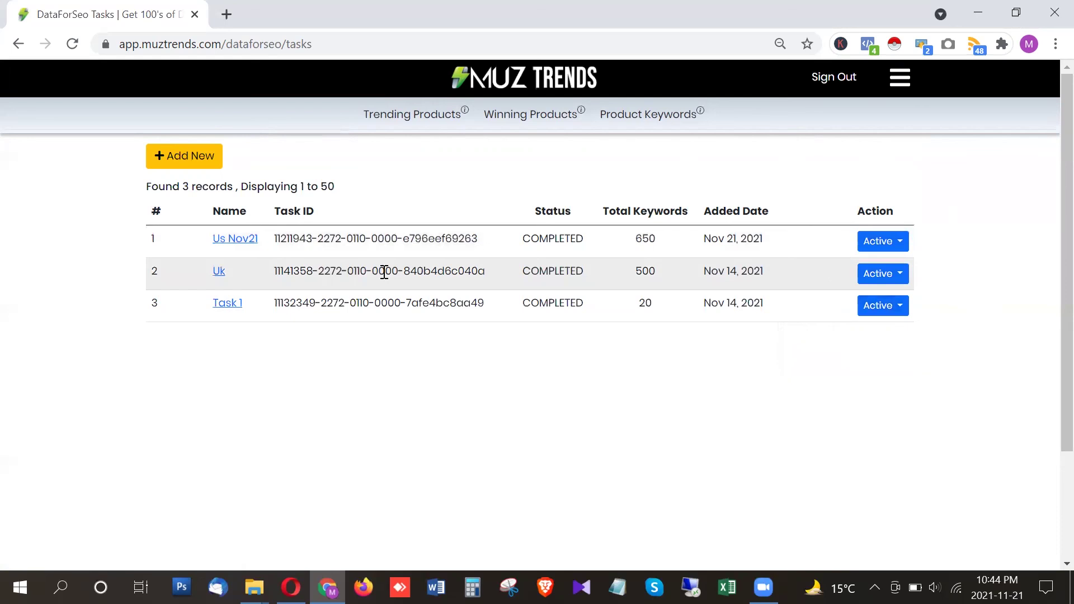
mouse_move(722, 319)
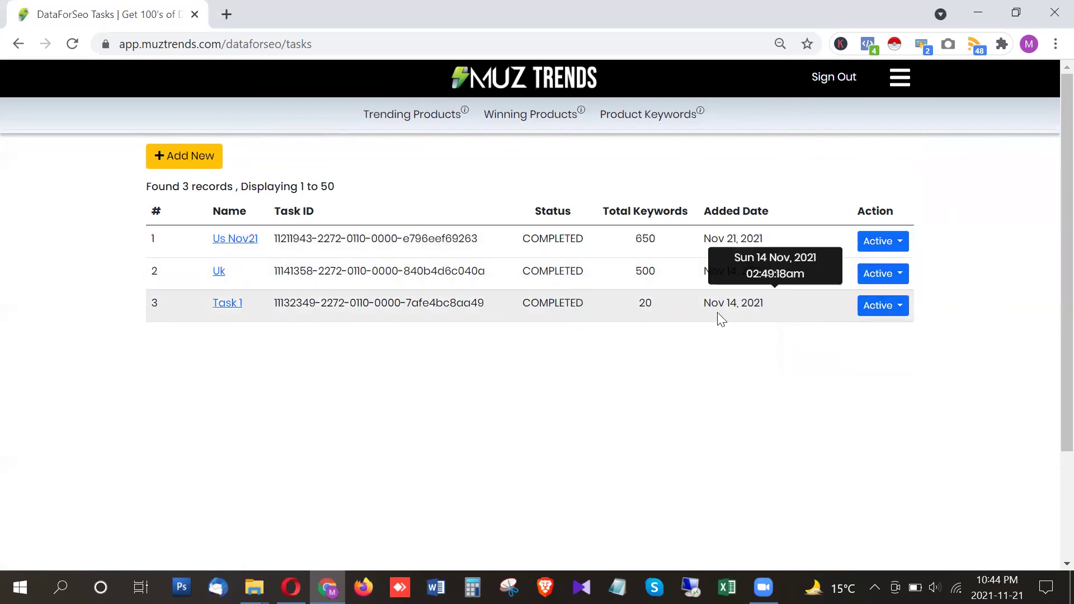